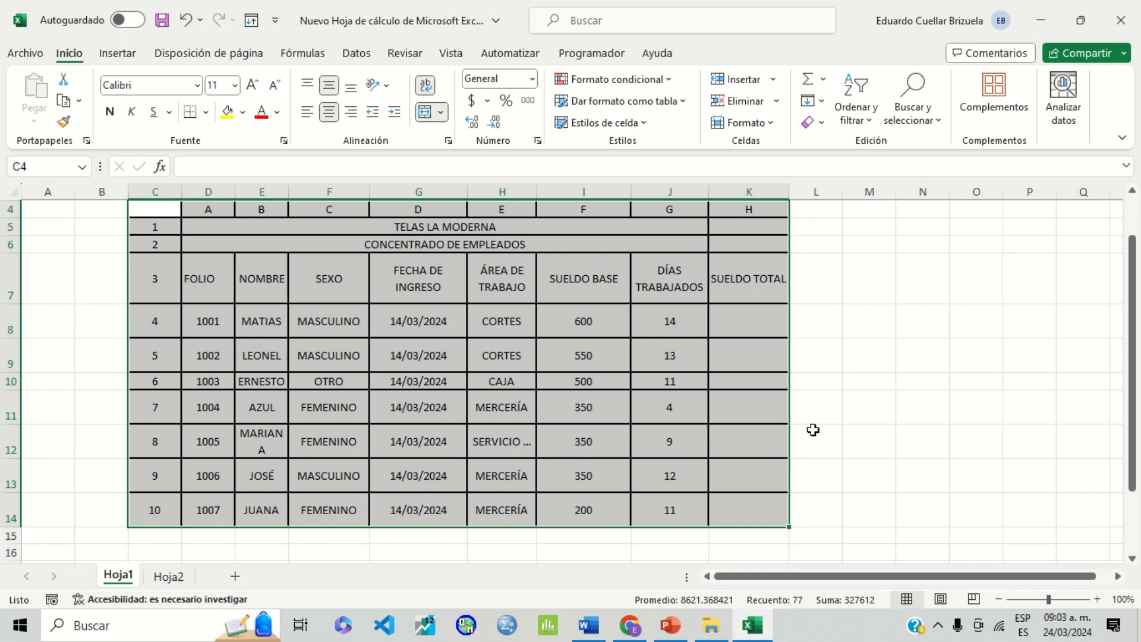
# Step: On the Datos tab, browse the Validación de datos dialog and its Permitir options, then close it unchanged
pyautogui.click(868, 344)
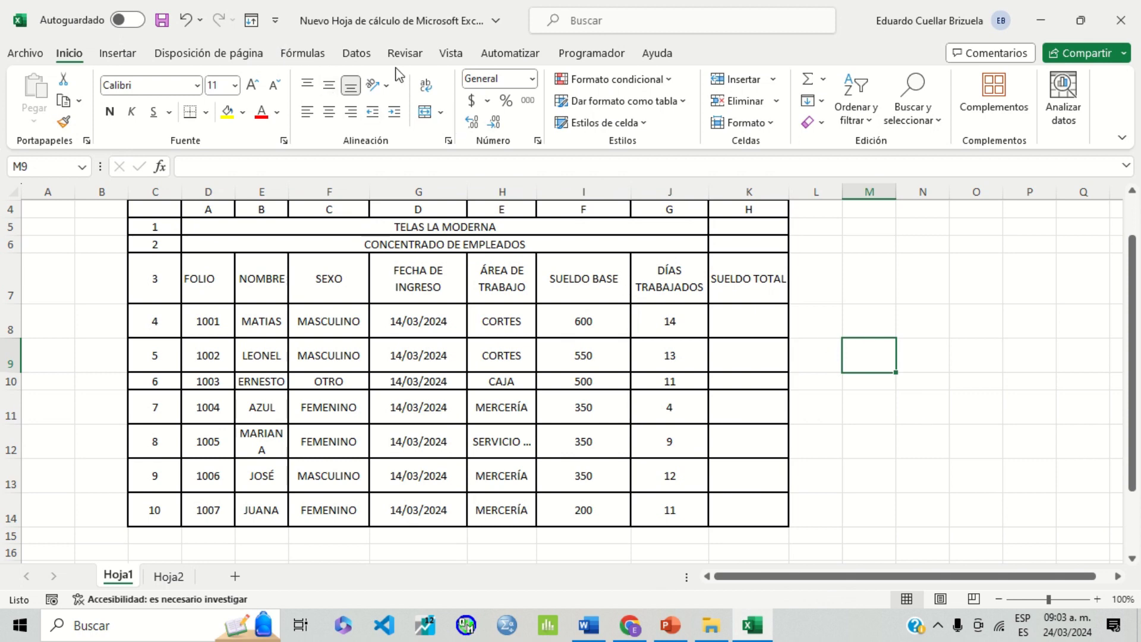
pyautogui.click(356, 54)
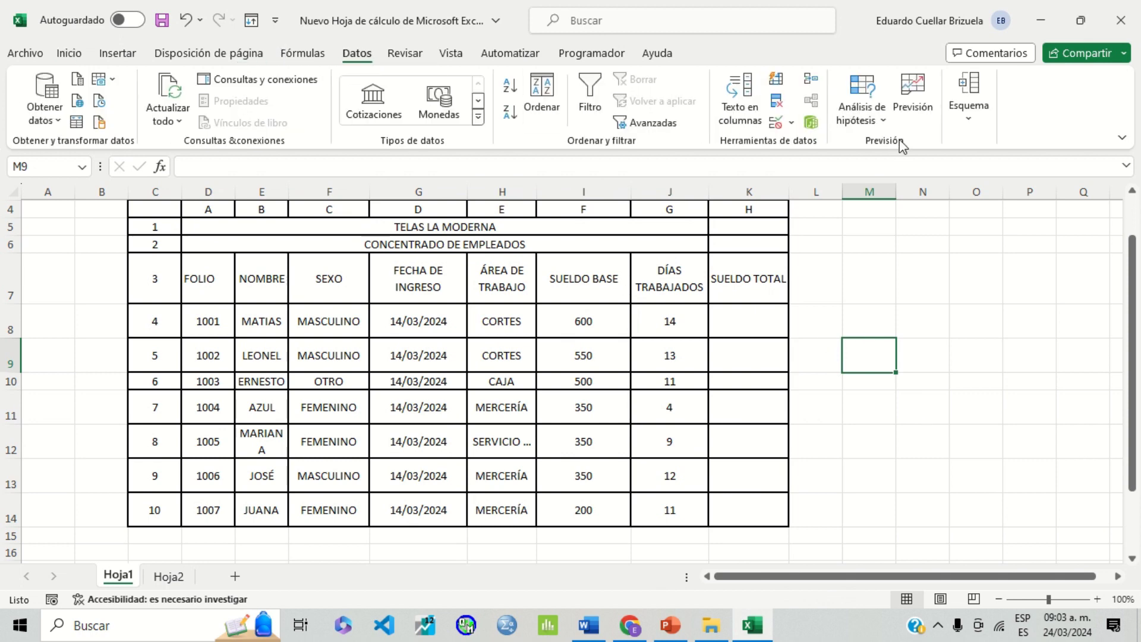
pyautogui.click(790, 123)
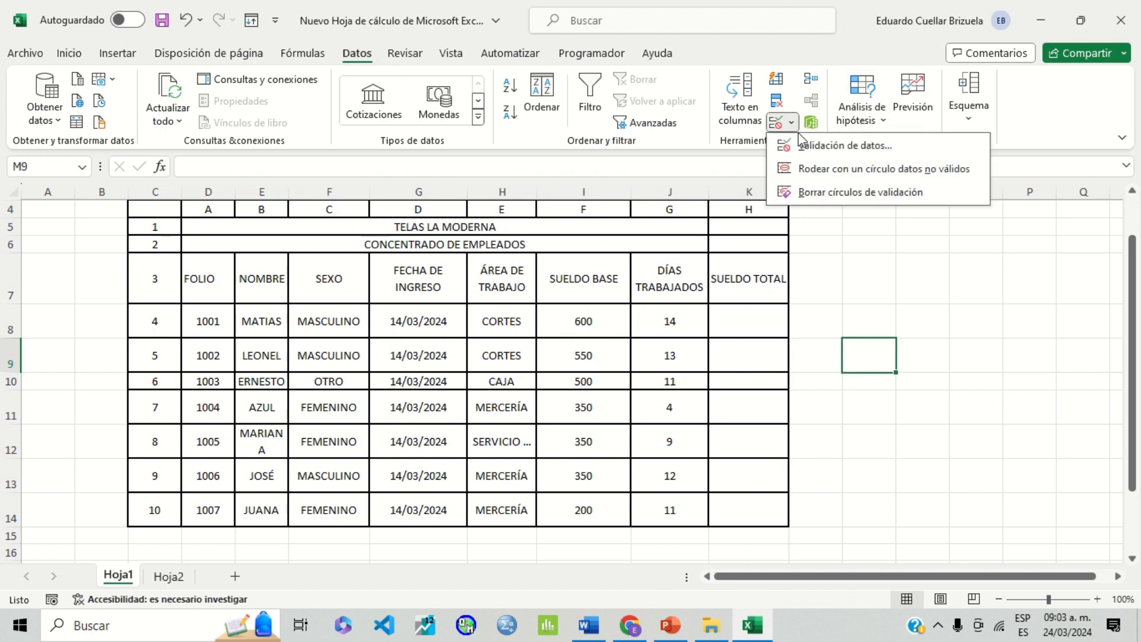
pyautogui.click(803, 145)
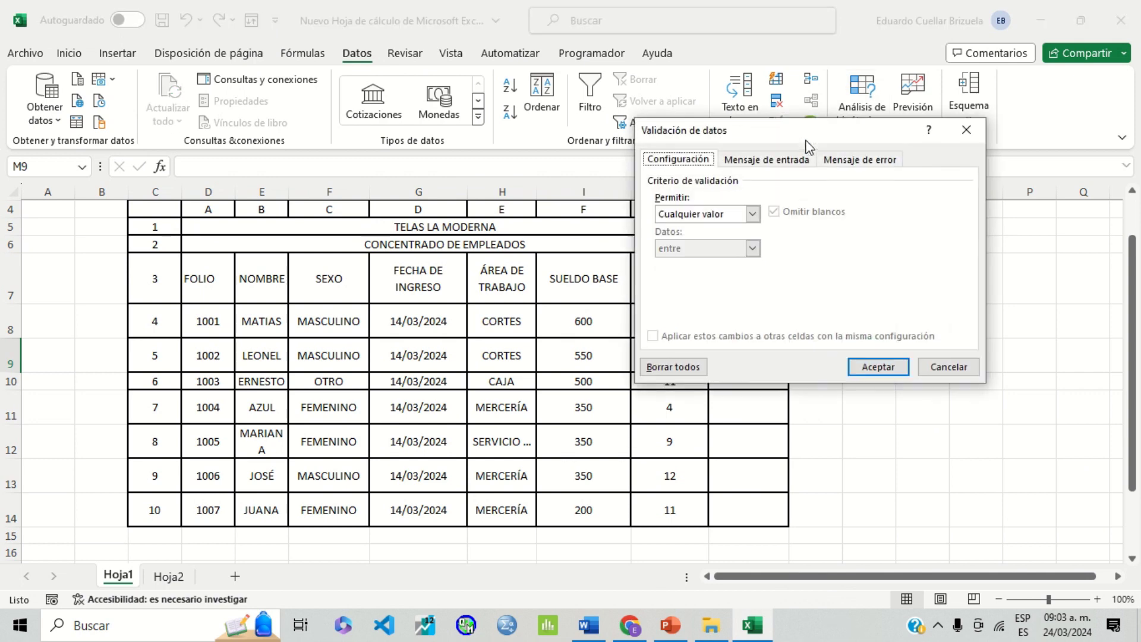
pyautogui.click(752, 215)
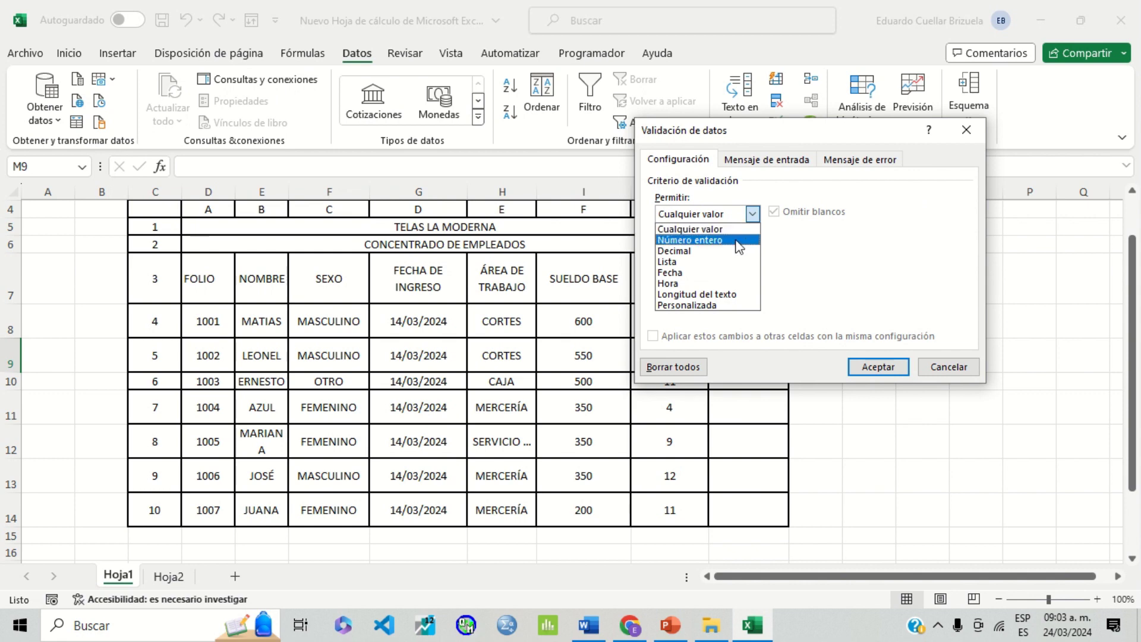
pyautogui.click(950, 369)
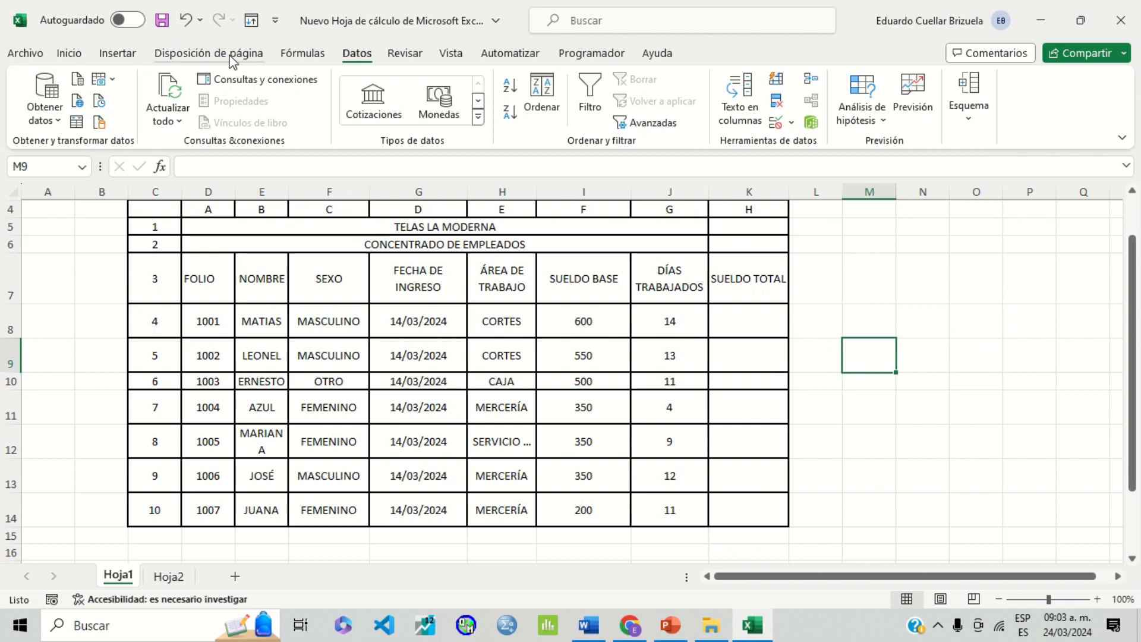
pyautogui.click(791, 125)
pyautogui.click(781, 143)
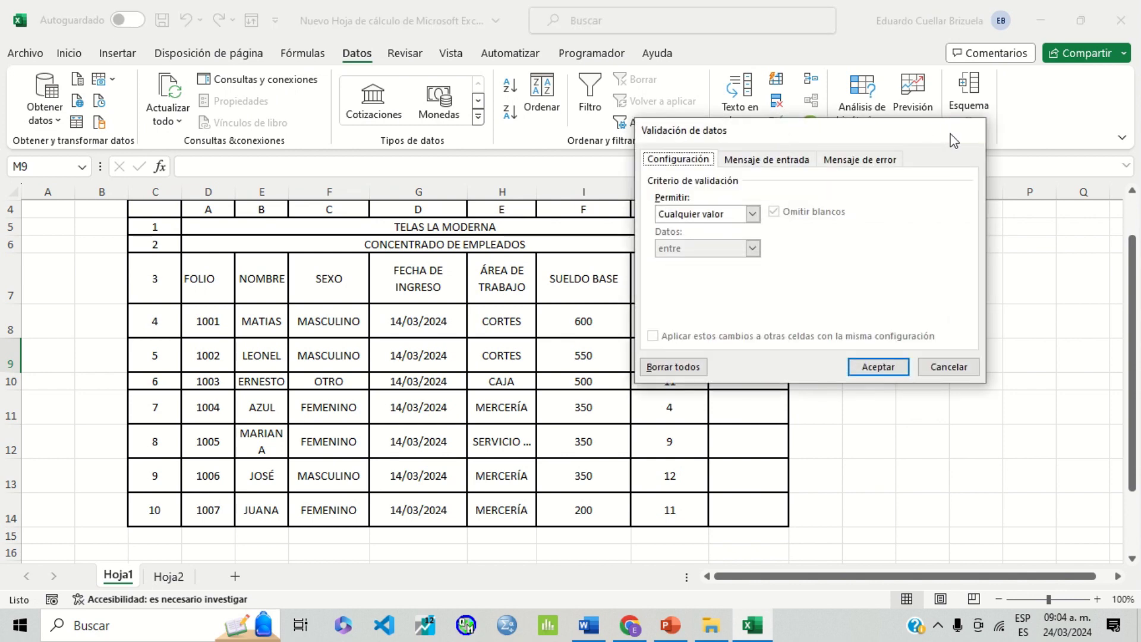
pyautogui.click(967, 130)
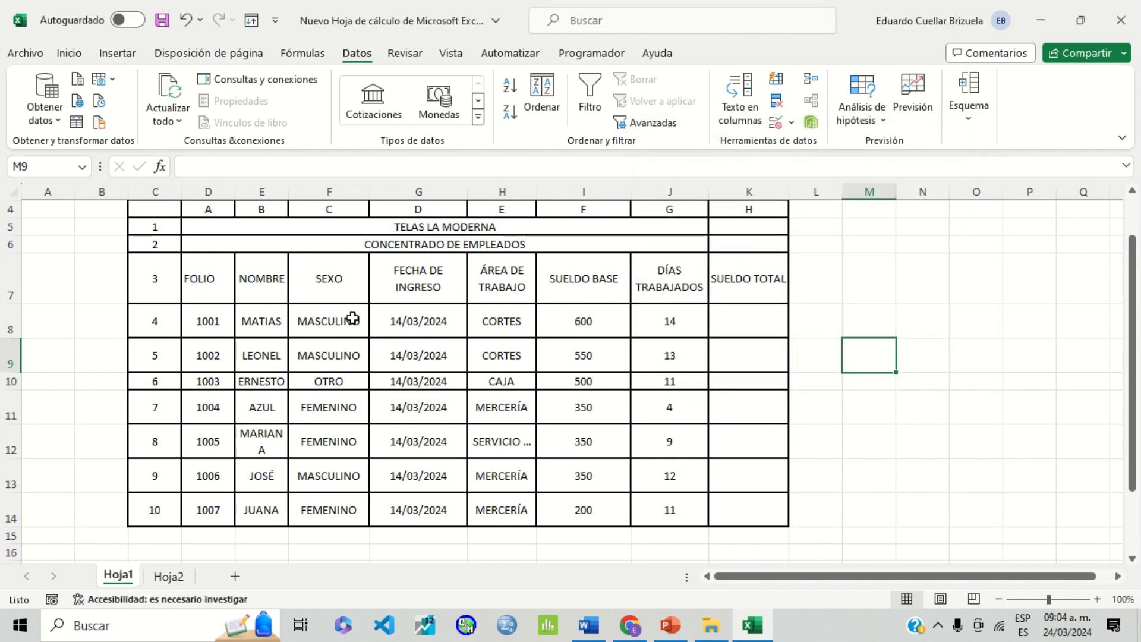
# Step: Give F8:F14 a Lista validation with source Hoja2!$D$5:$D$7
pyautogui.moveTo(352, 318); pyautogui.dragTo(345, 511)
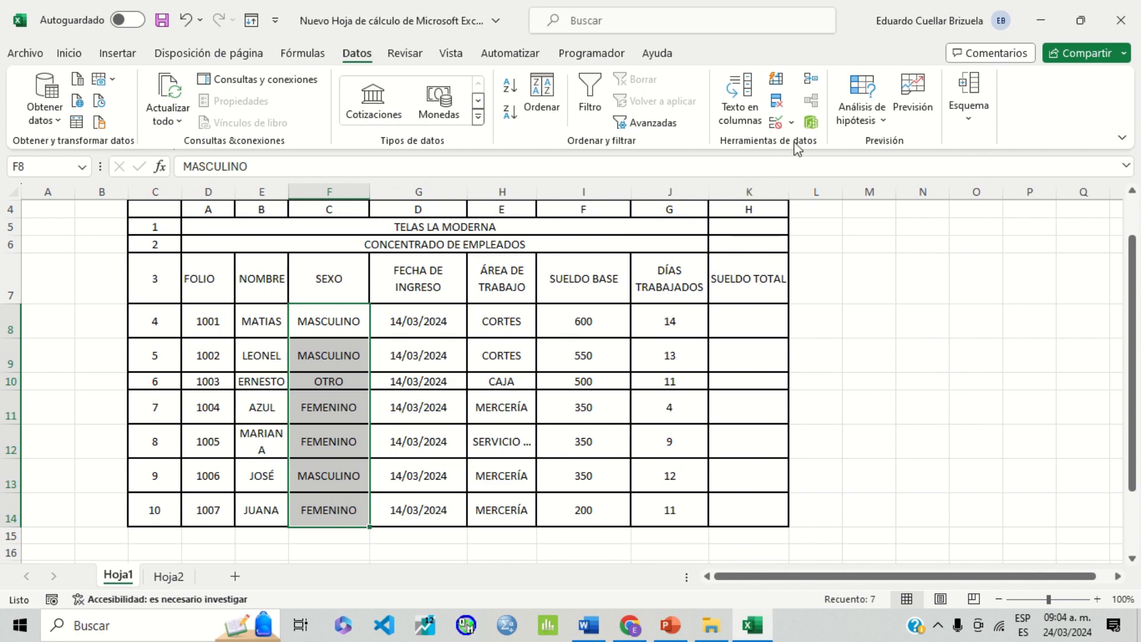
pyautogui.click(797, 124)
pyautogui.click(810, 147)
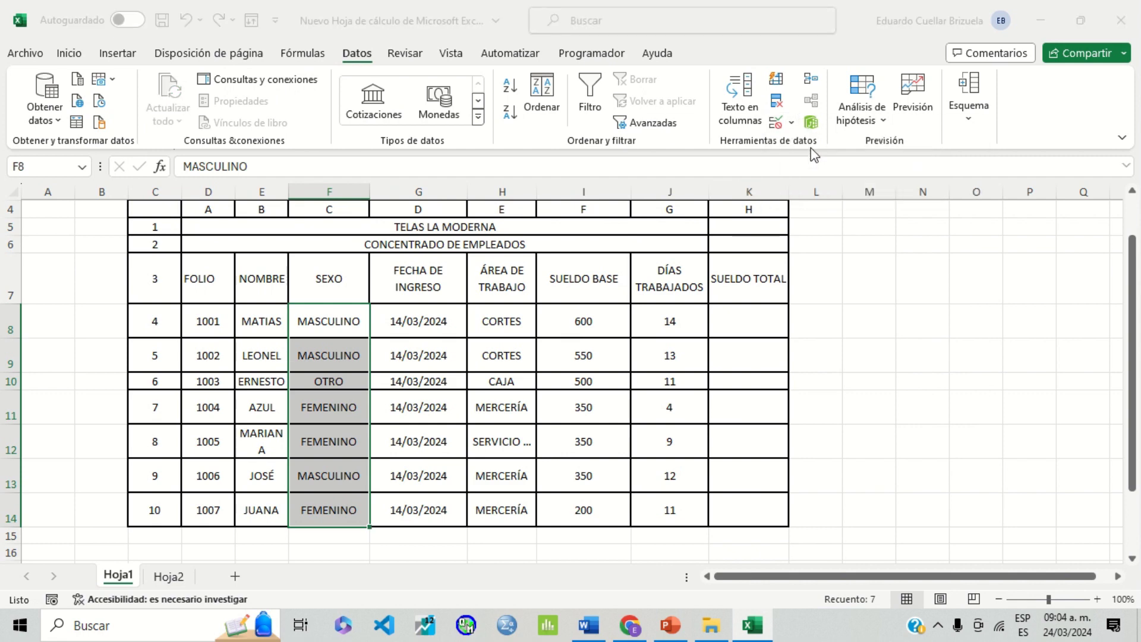
pyautogui.click(755, 214)
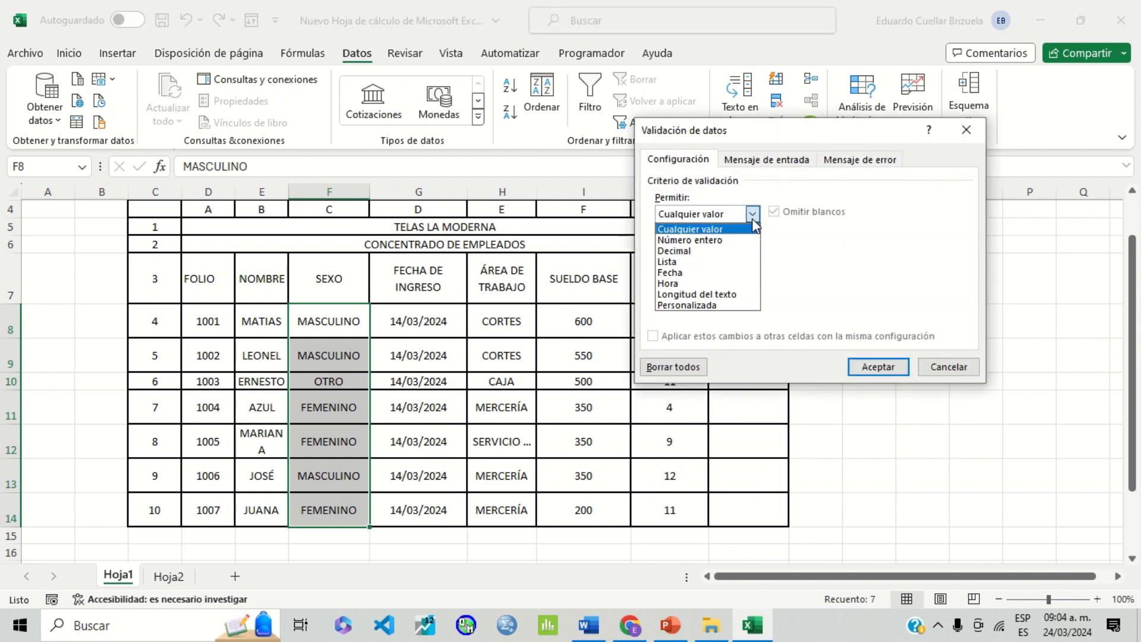
pyautogui.click(728, 262)
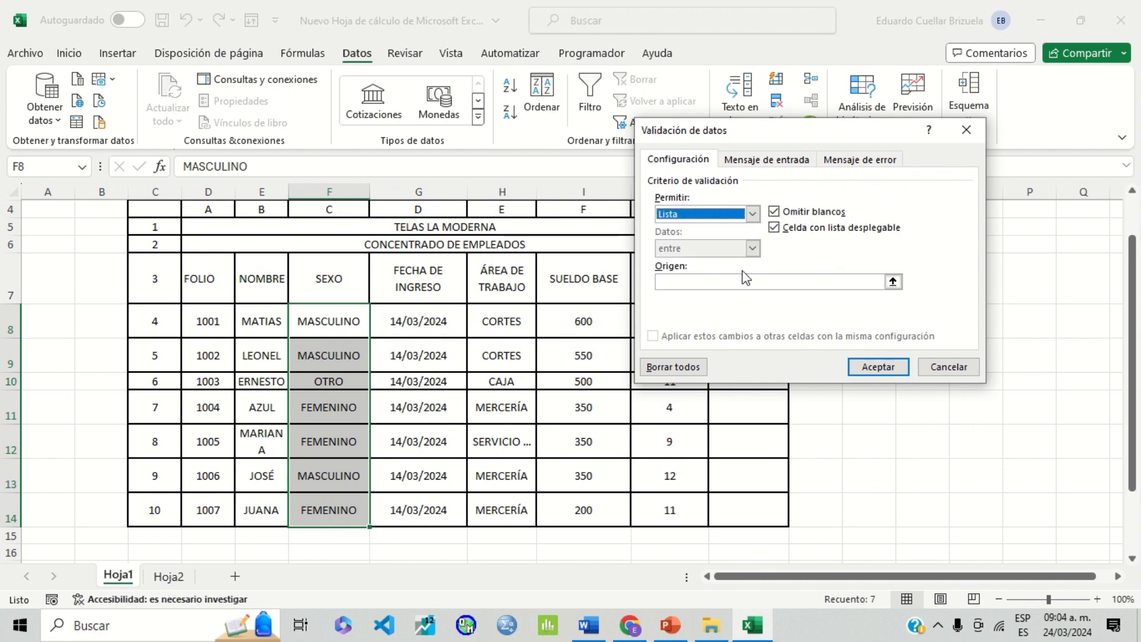
pyautogui.click(893, 281)
pyautogui.click(169, 576)
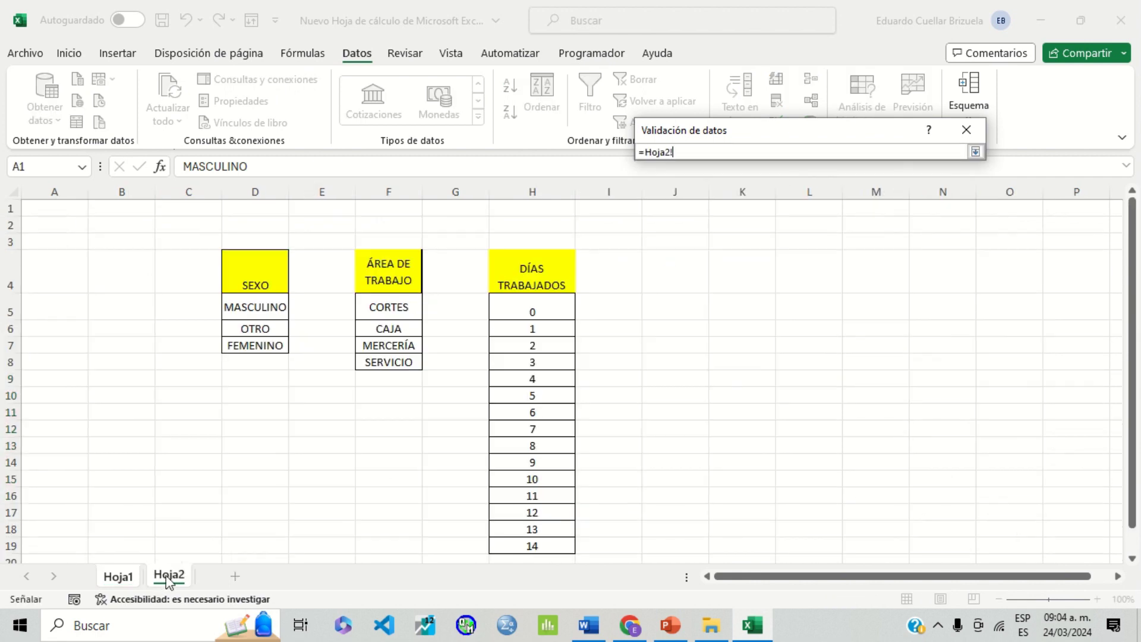
pyautogui.moveTo(265, 309); pyautogui.dragTo(262, 348)
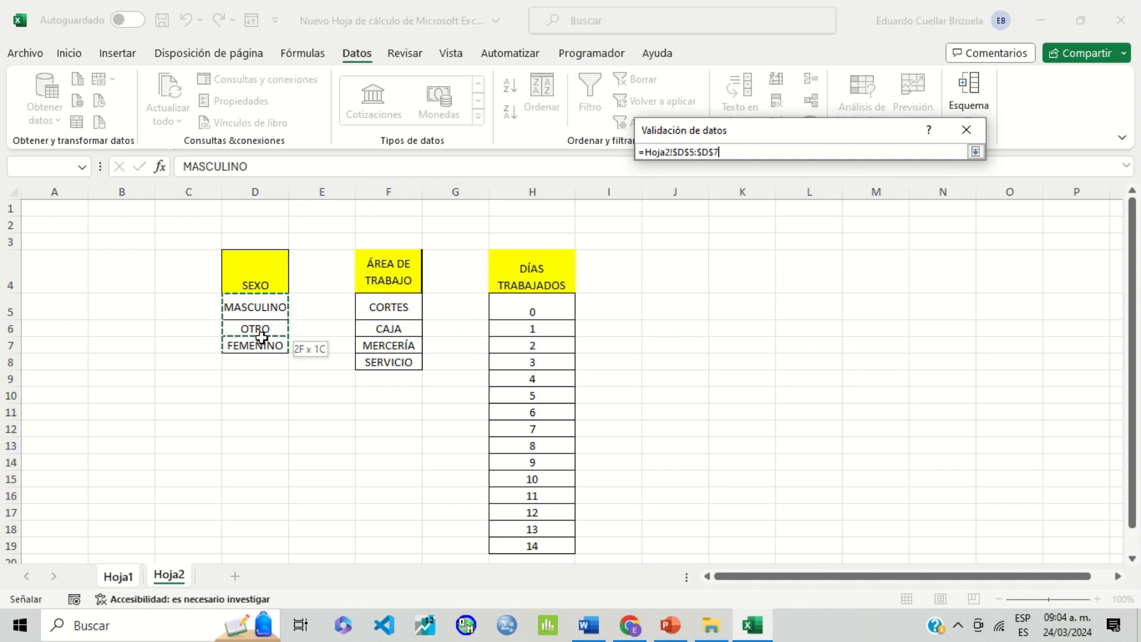
pyautogui.click(974, 154)
# Step: Add the input message titled SEXO, 'Colocar si es MASCULINO, FEMENINO U OTRO', and apply the rule
pyautogui.click(787, 160)
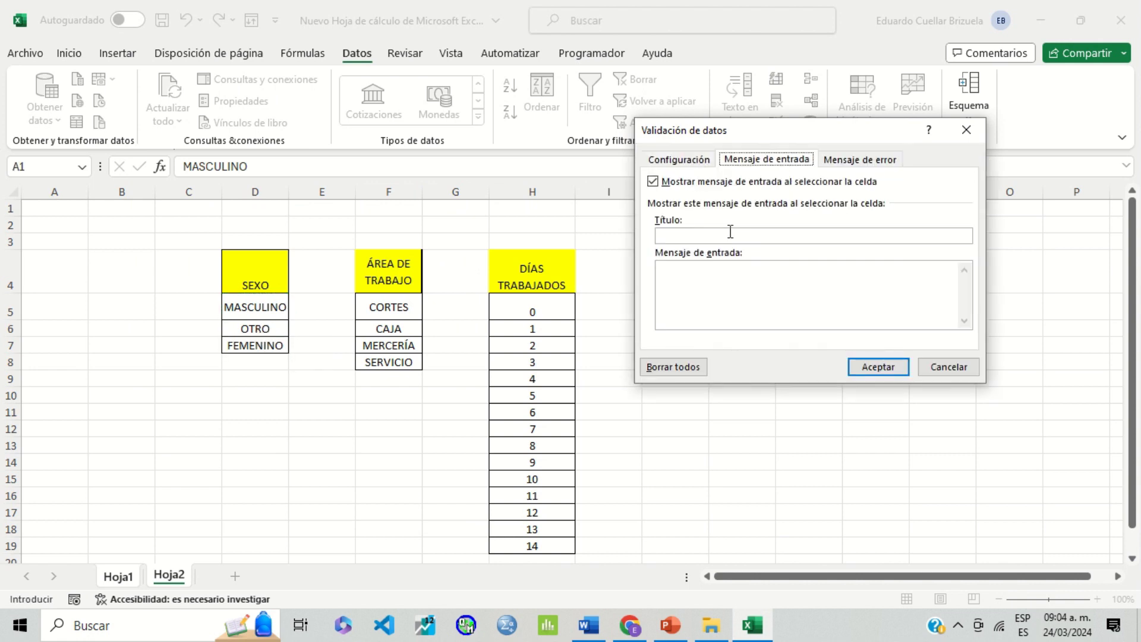
pyautogui.click(713, 236)
pyautogui.write('SEXO')
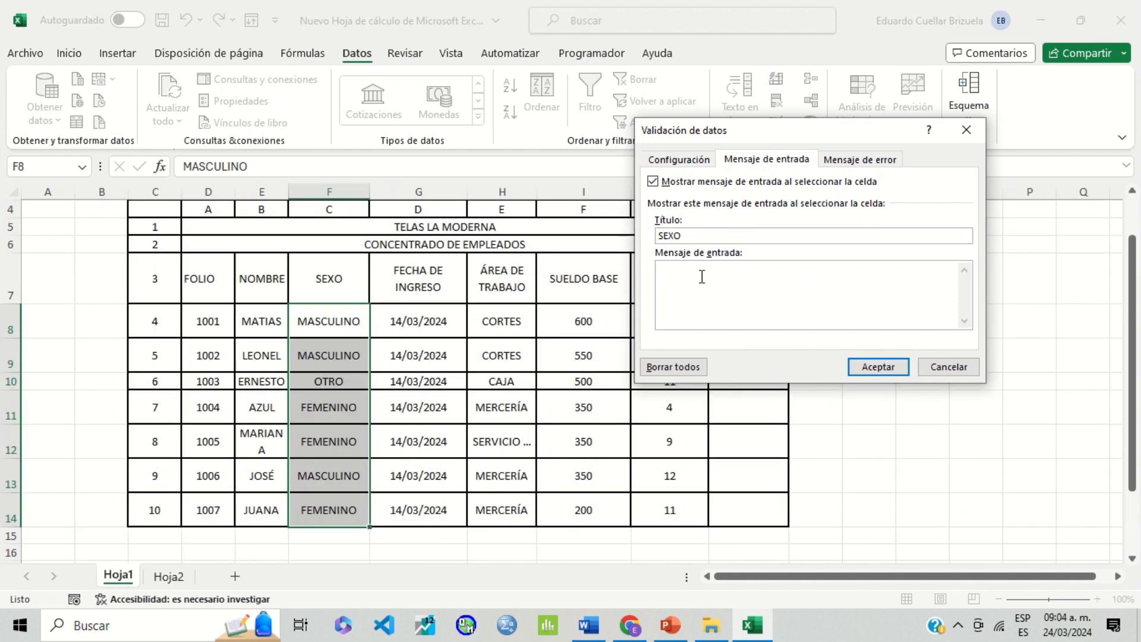
pyautogui.write('Escribir si es')
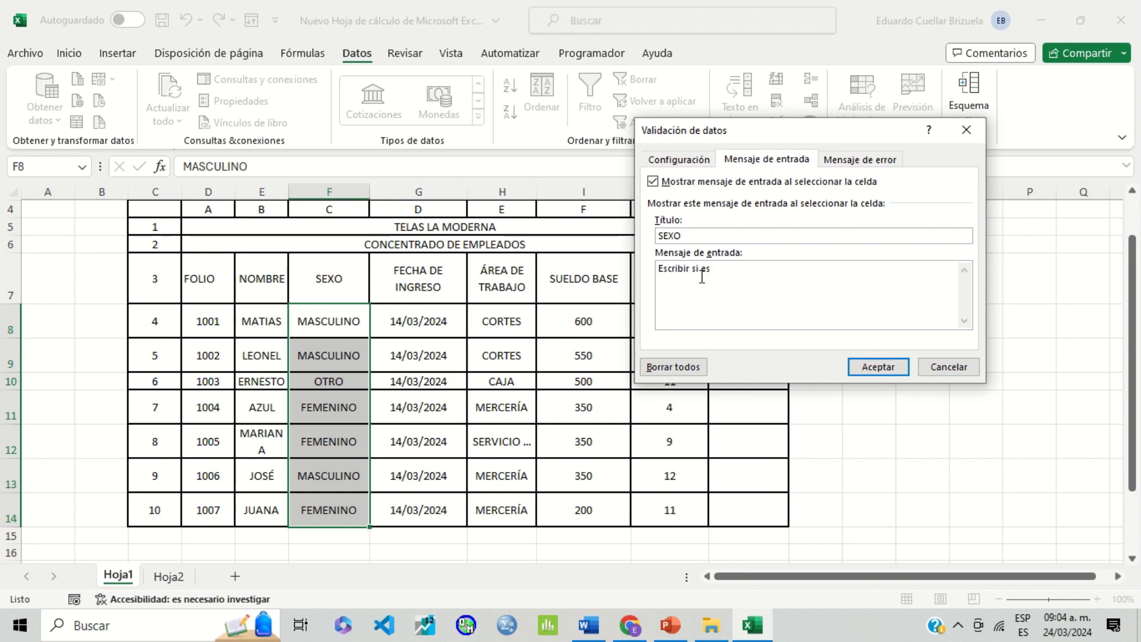
pyautogui.press('BackSpace')
pyautogui.press('BackSpace')
pyautogui.press('BackSpace')
pyautogui.press('BackSpace')
pyautogui.press('BackSpace')
pyautogui.press('BackSpace')
pyautogui.write('Coloca')
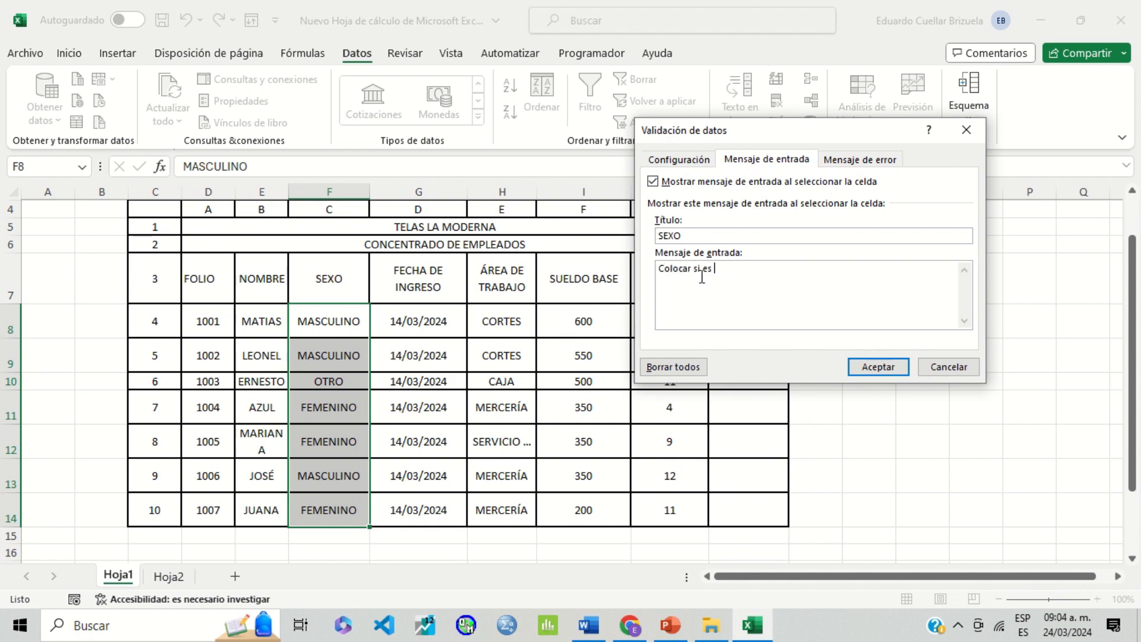
pyautogui.write('CULINO, FEMENINO Y')
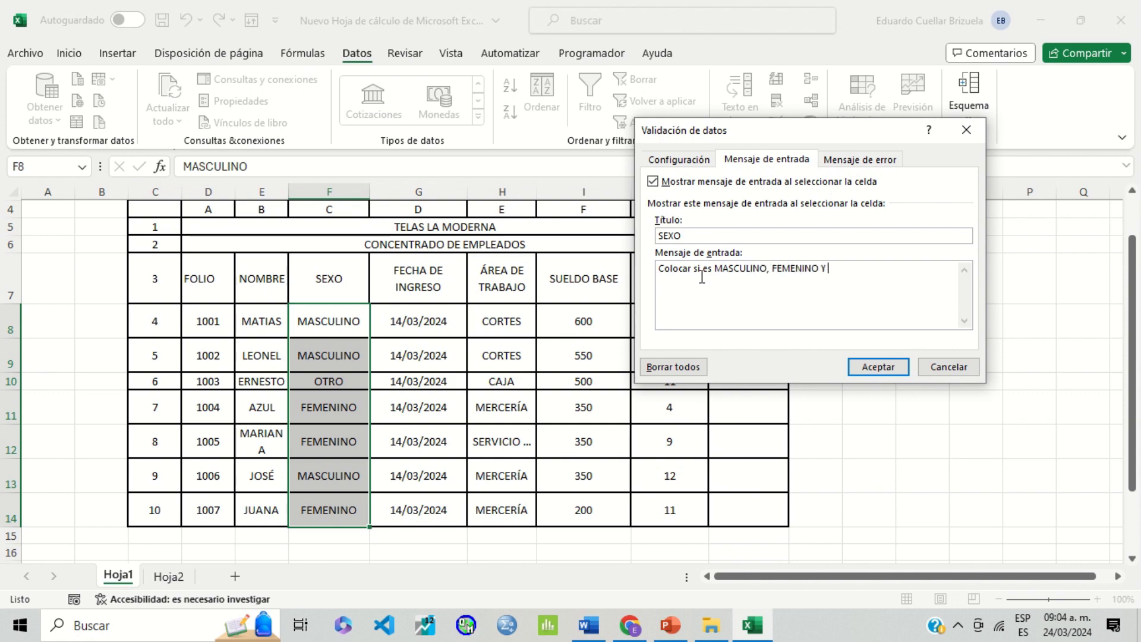
pyautogui.write('U OTRO')
pyautogui.click(858, 362)
pyautogui.click(856, 394)
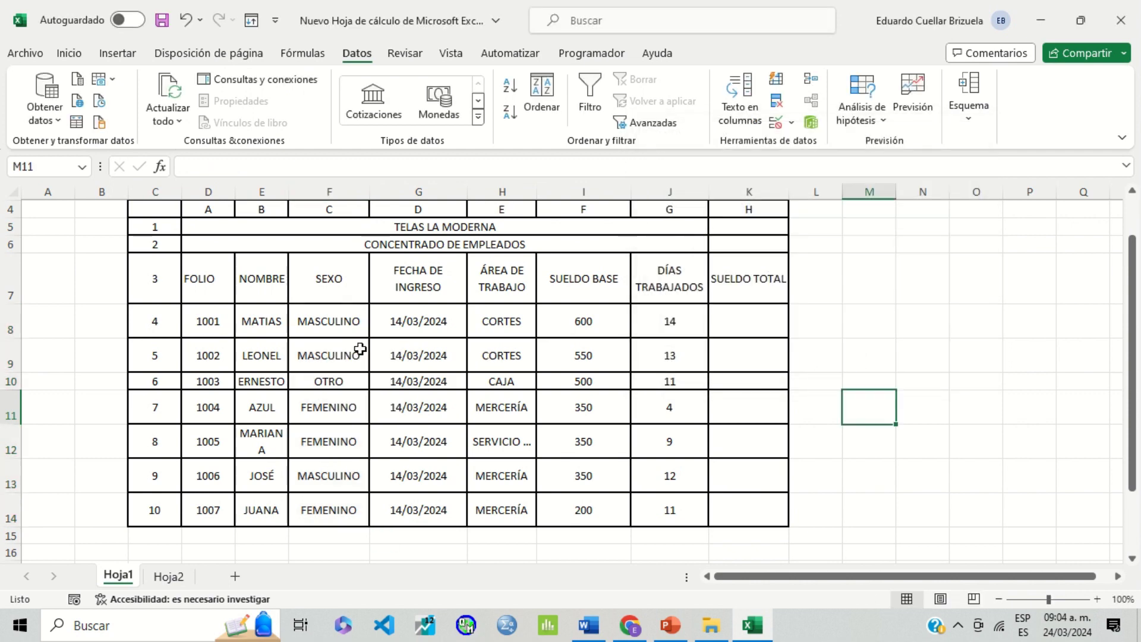
pyautogui.click(346, 337)
pyautogui.click(378, 331)
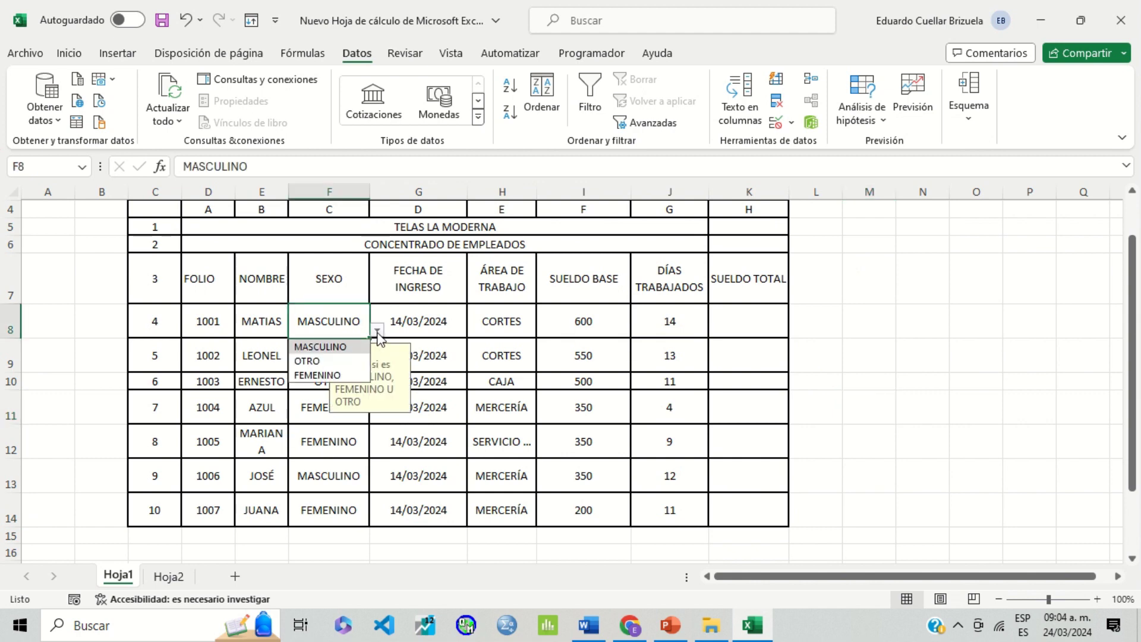
pyautogui.click(378, 333)
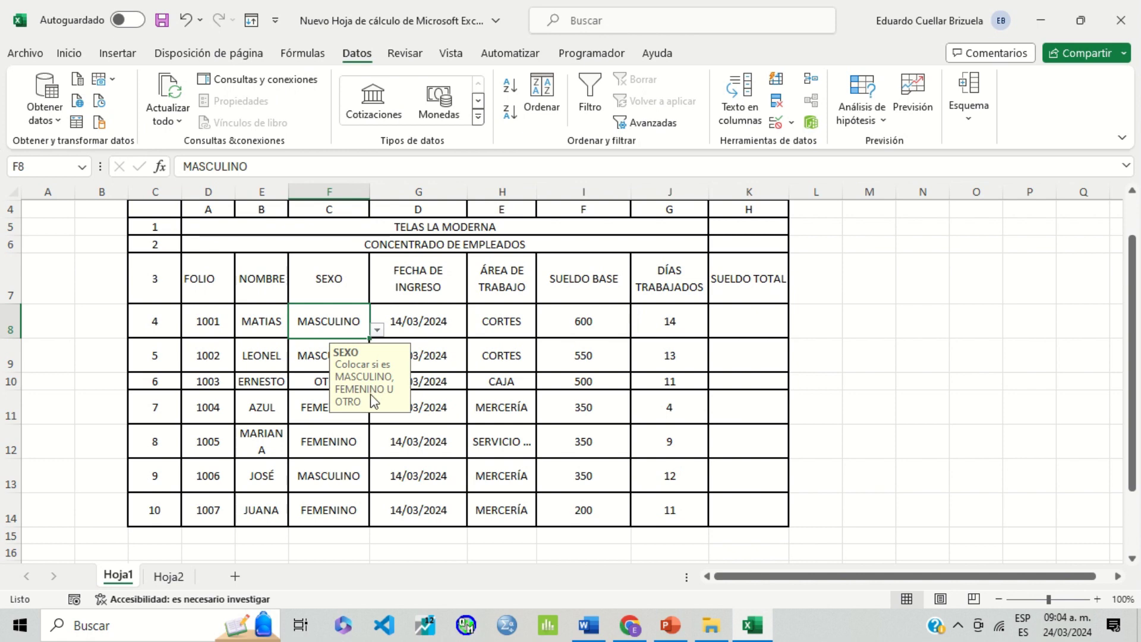
pyautogui.click(693, 387)
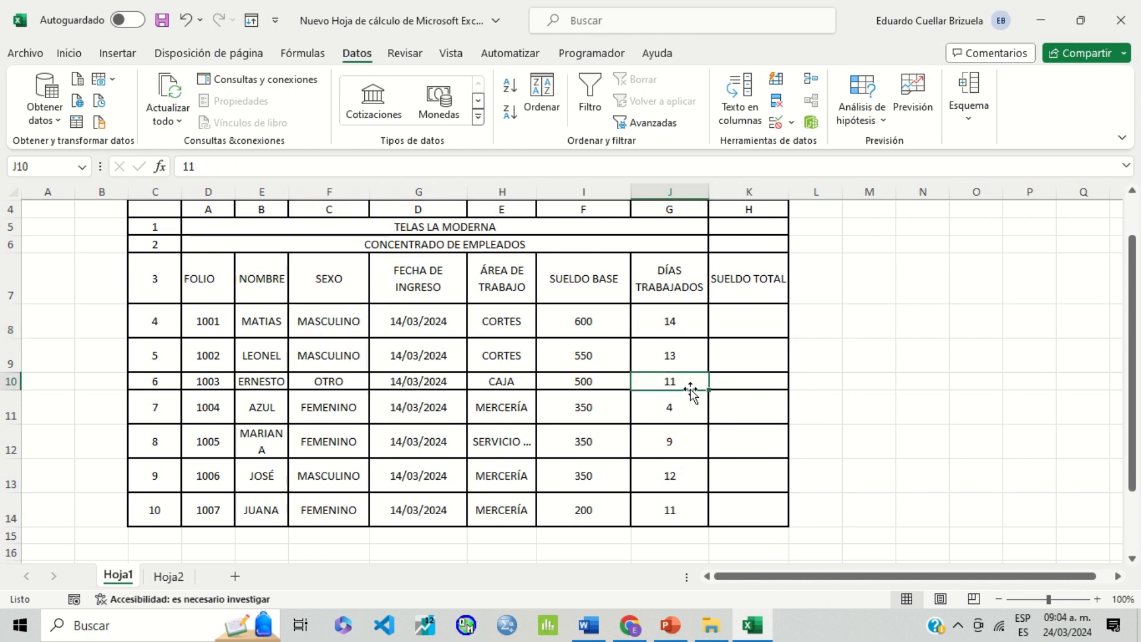
# Step: Give J8:J14 a Número entero validation between minimum 0 and maximum 14
pyautogui.moveTo(671, 319); pyautogui.dragTo(673, 509)
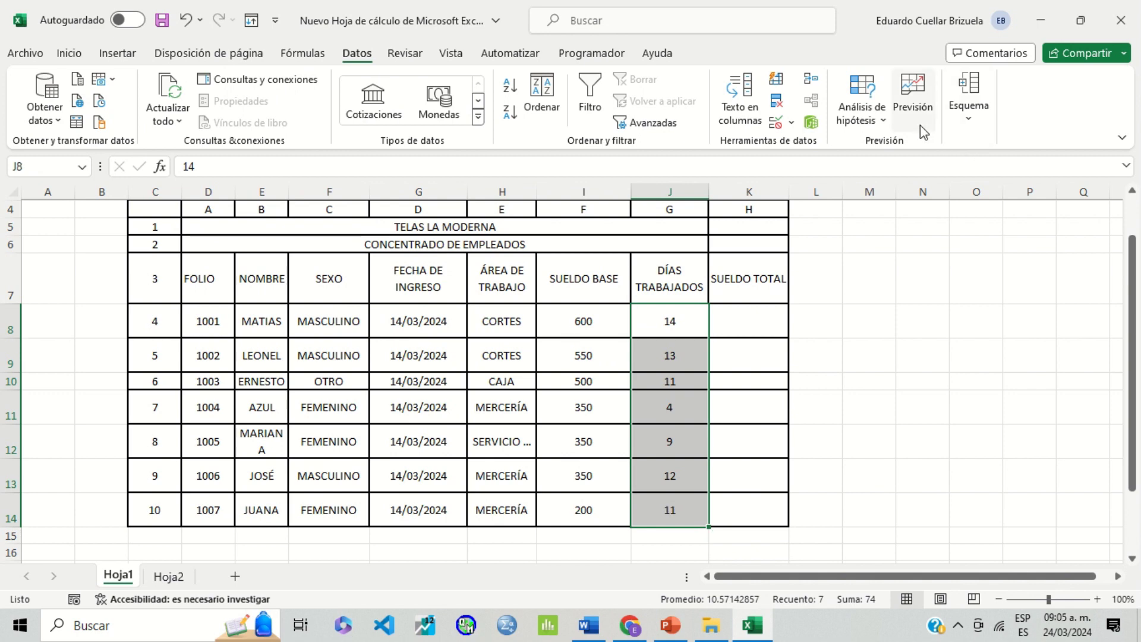
pyautogui.click(781, 122)
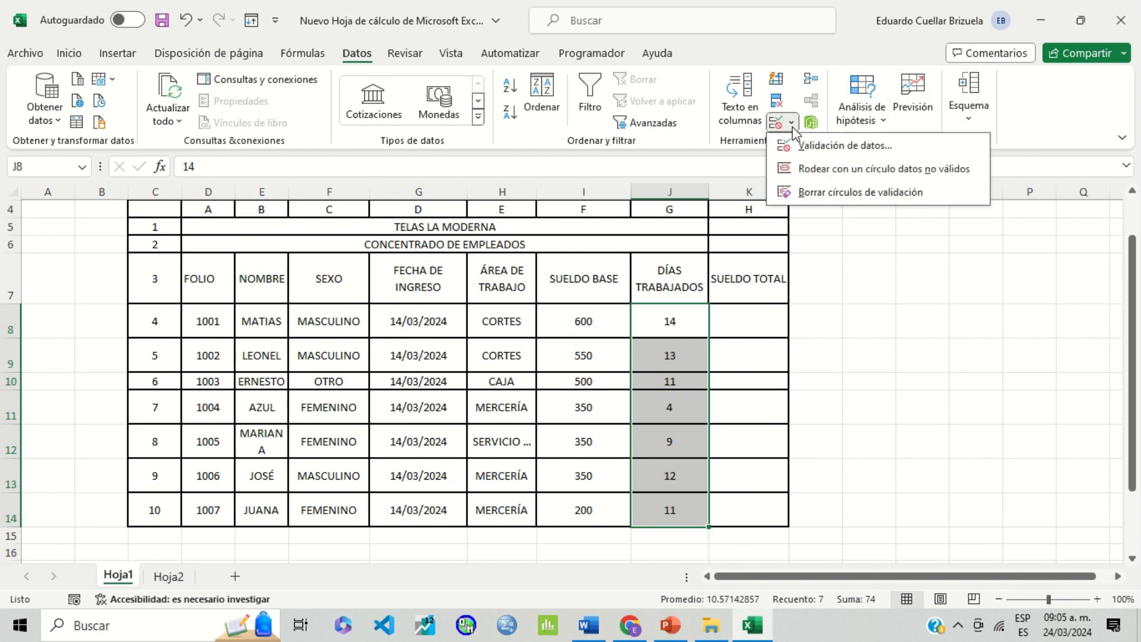
pyautogui.click(799, 144)
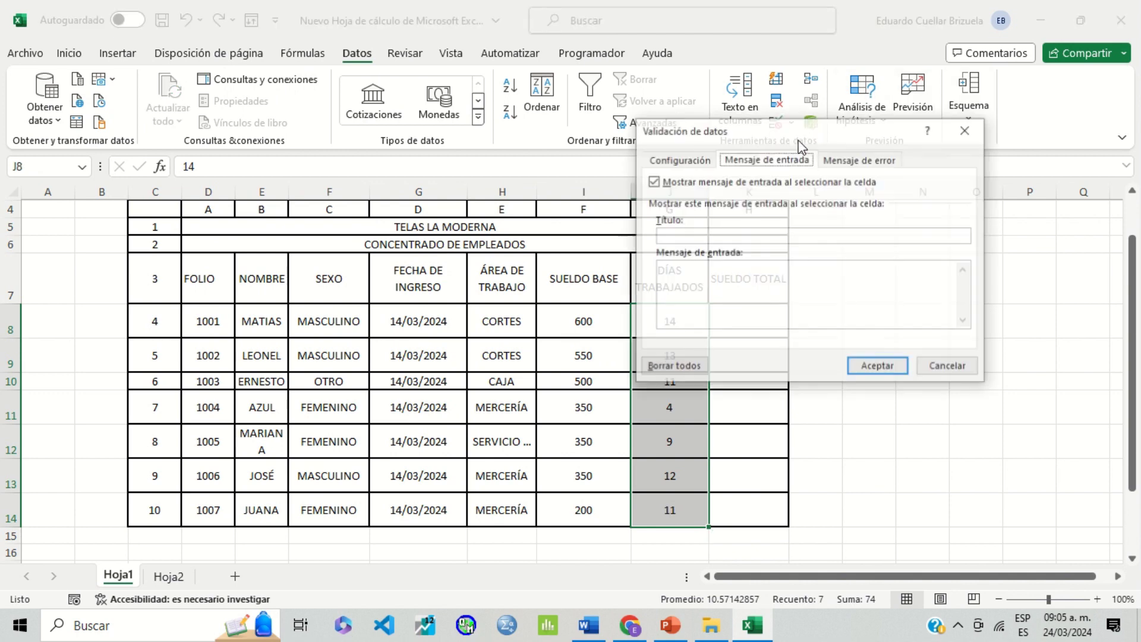
pyautogui.click(695, 161)
pyautogui.click(752, 214)
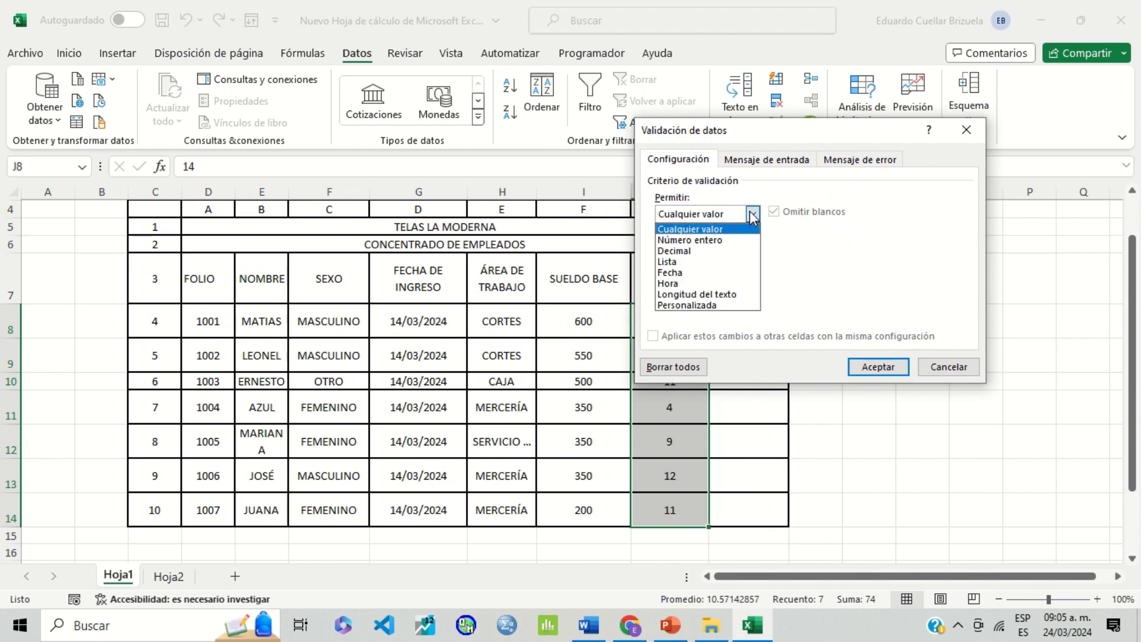
pyautogui.click(689, 240)
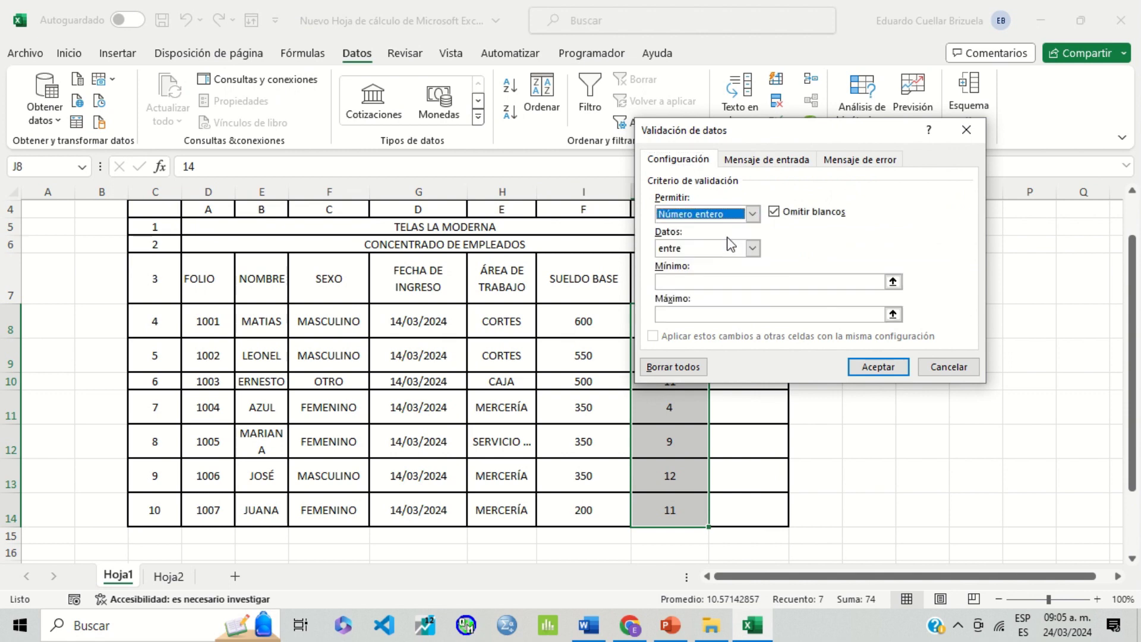
pyautogui.click(723, 281)
pyautogui.write('0')
pyautogui.click(724, 315)
pyautogui.write('14')
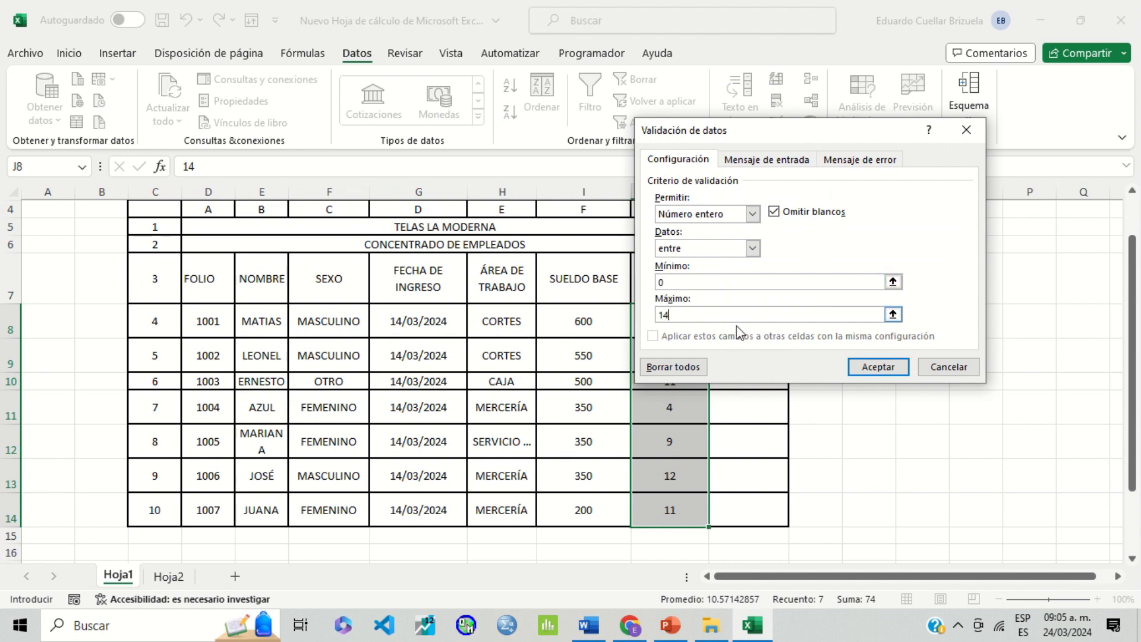
pyautogui.click(871, 368)
pyautogui.click(856, 381)
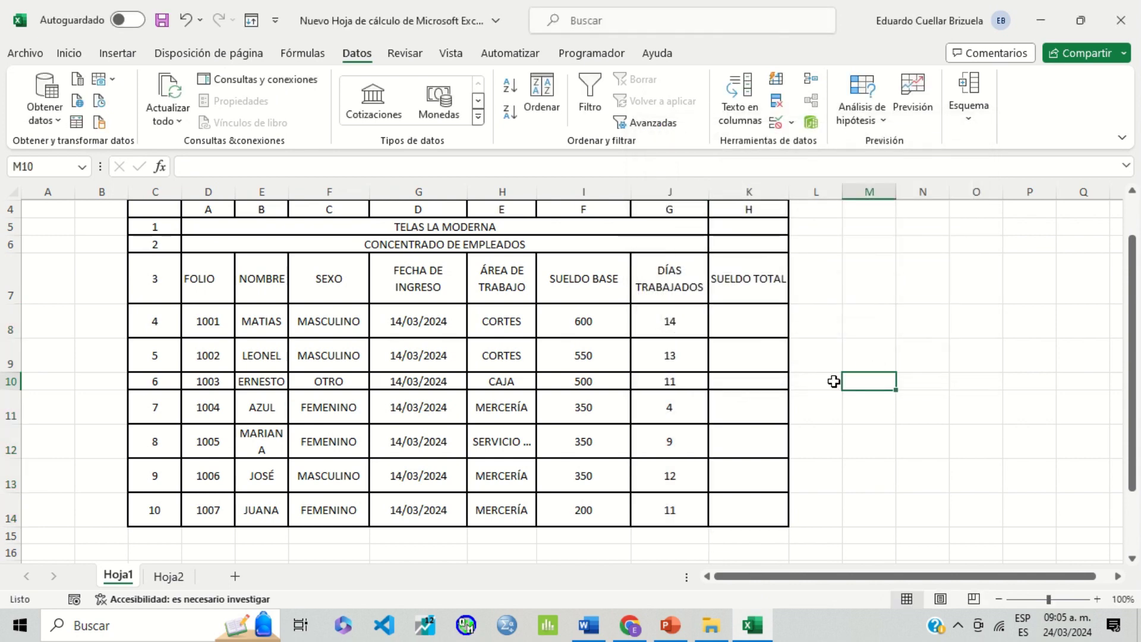
pyautogui.click(681, 323)
pyautogui.write('56')
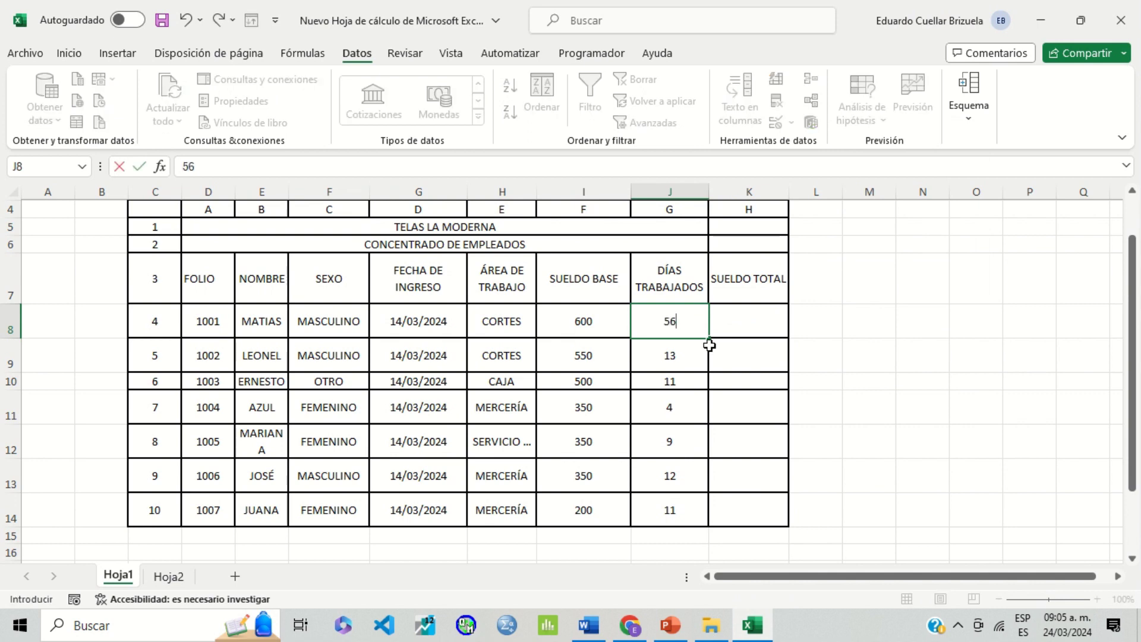
pyautogui.press('Return')
pyautogui.click(606, 359)
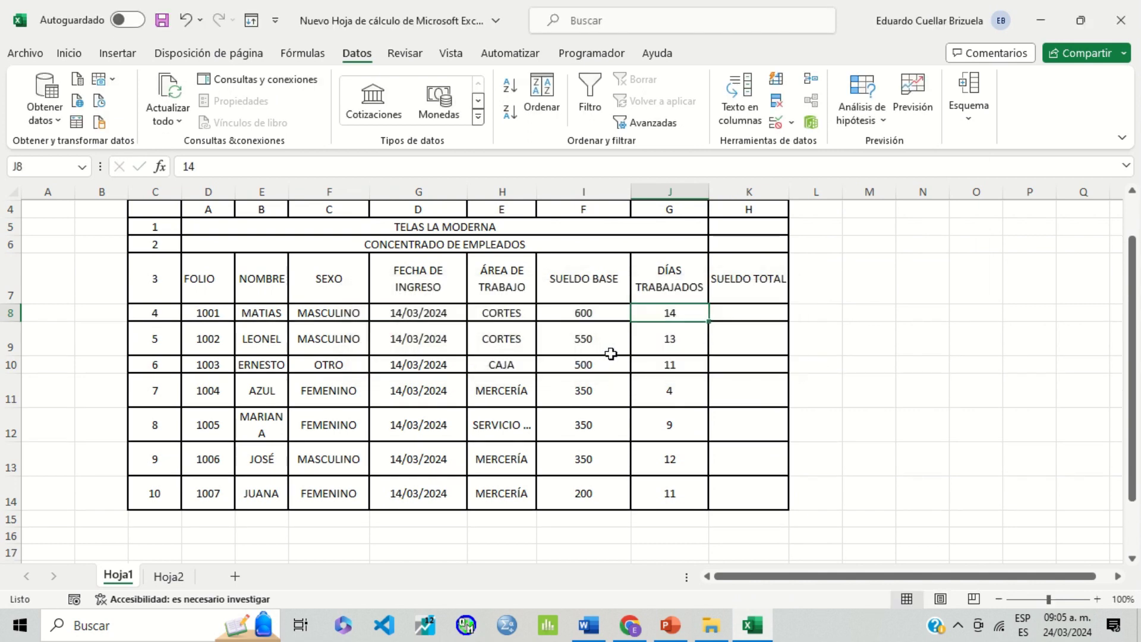
pyautogui.moveTo(695, 312); pyautogui.dragTo(685, 492)
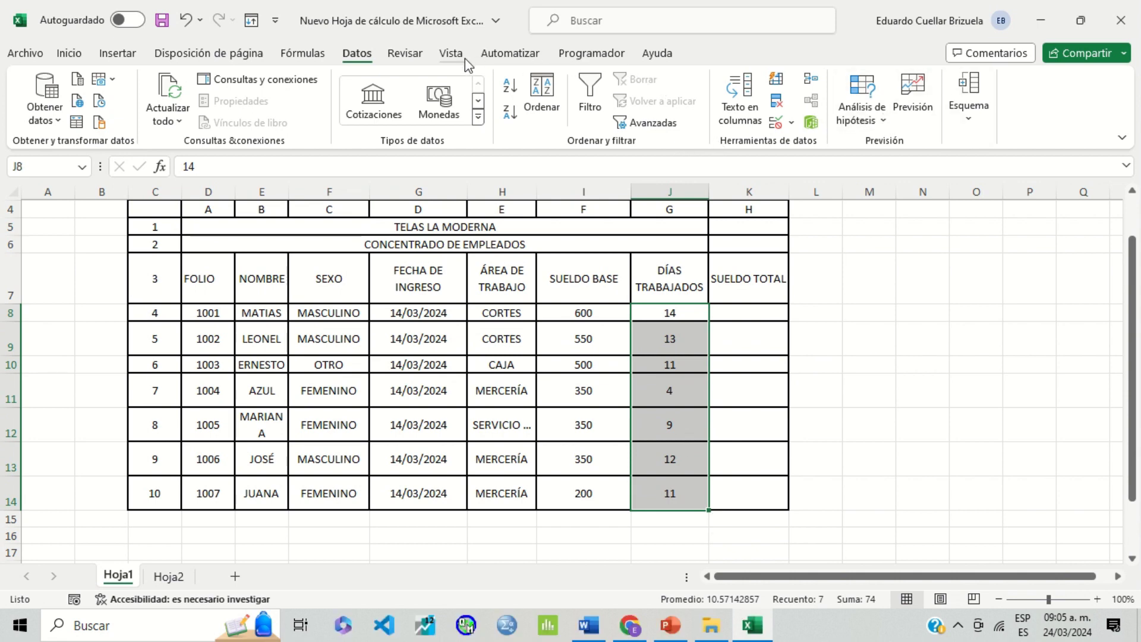
# Step: Change the DÍAS TRABAJADOS validation to a Lista with source Hoja2!$H$5:$H$19
pyautogui.click(791, 123)
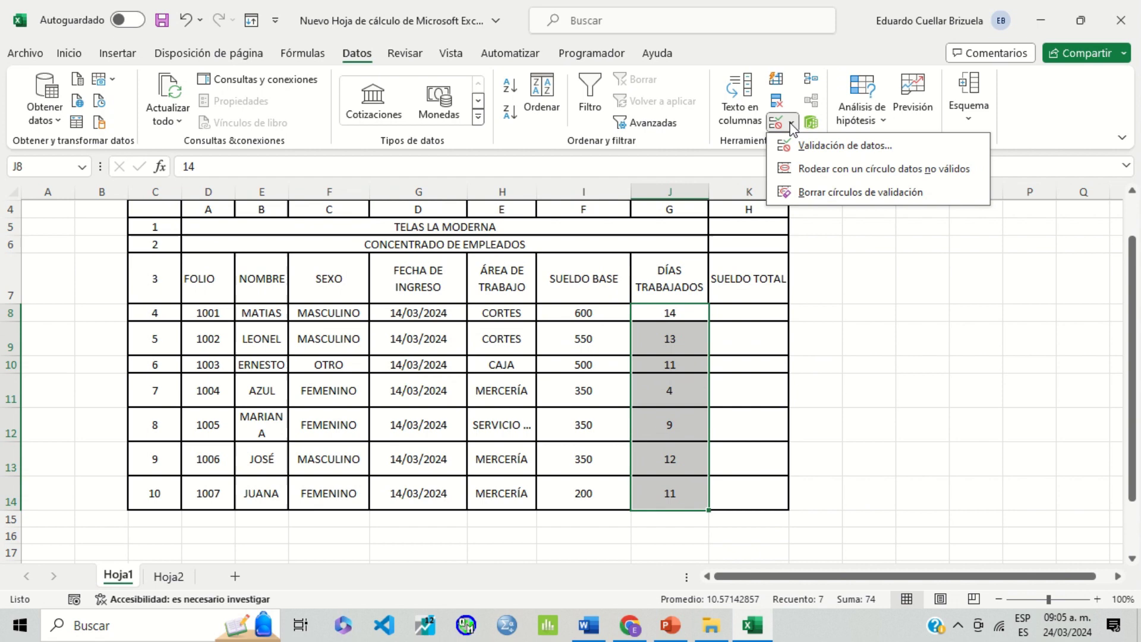
pyautogui.click(809, 145)
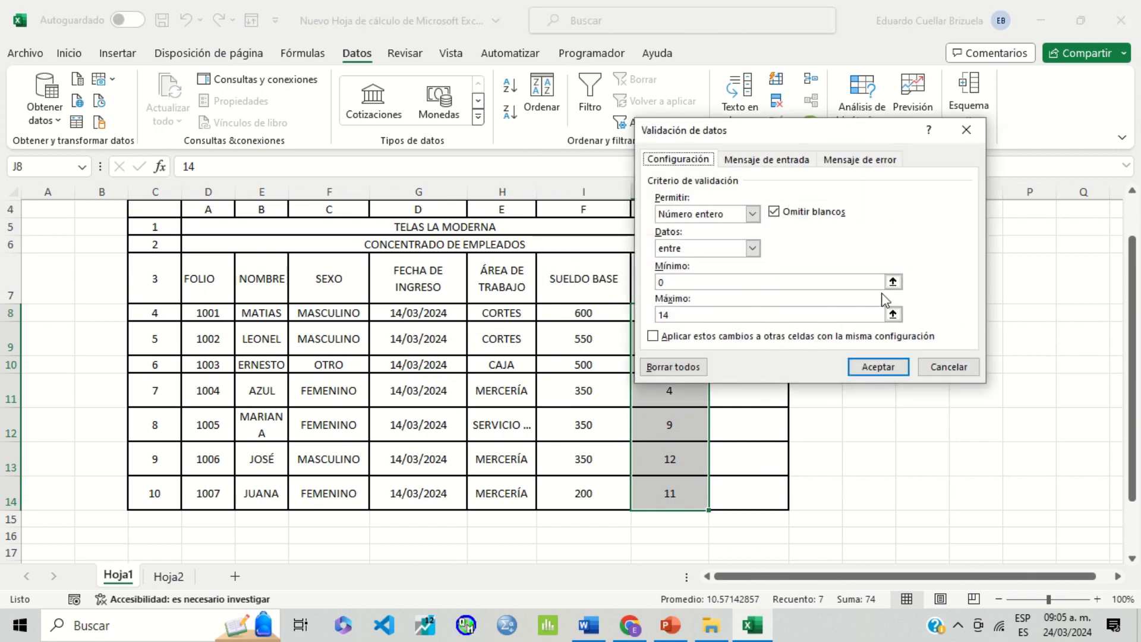
pyautogui.click(752, 248)
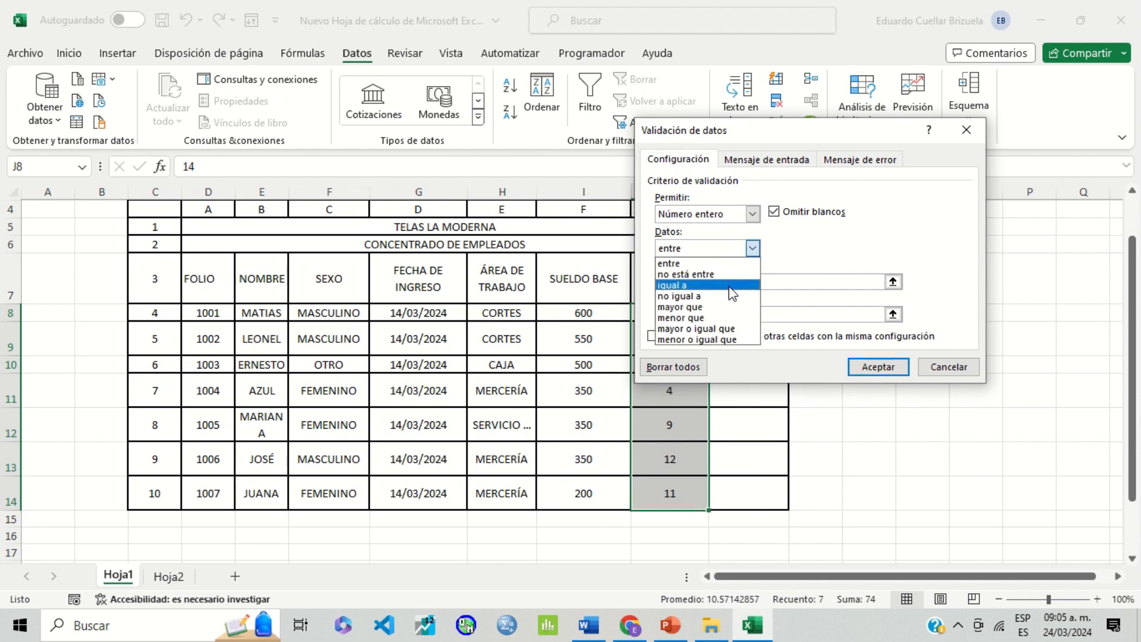
pyautogui.click(750, 215)
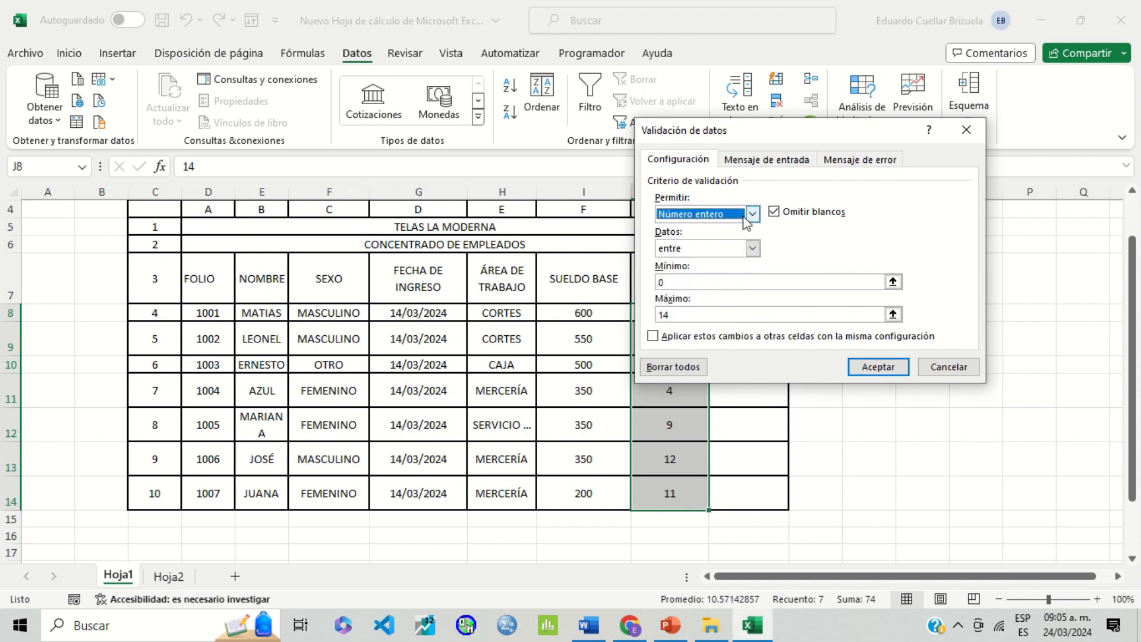
pyautogui.click(750, 215)
pyautogui.click(667, 261)
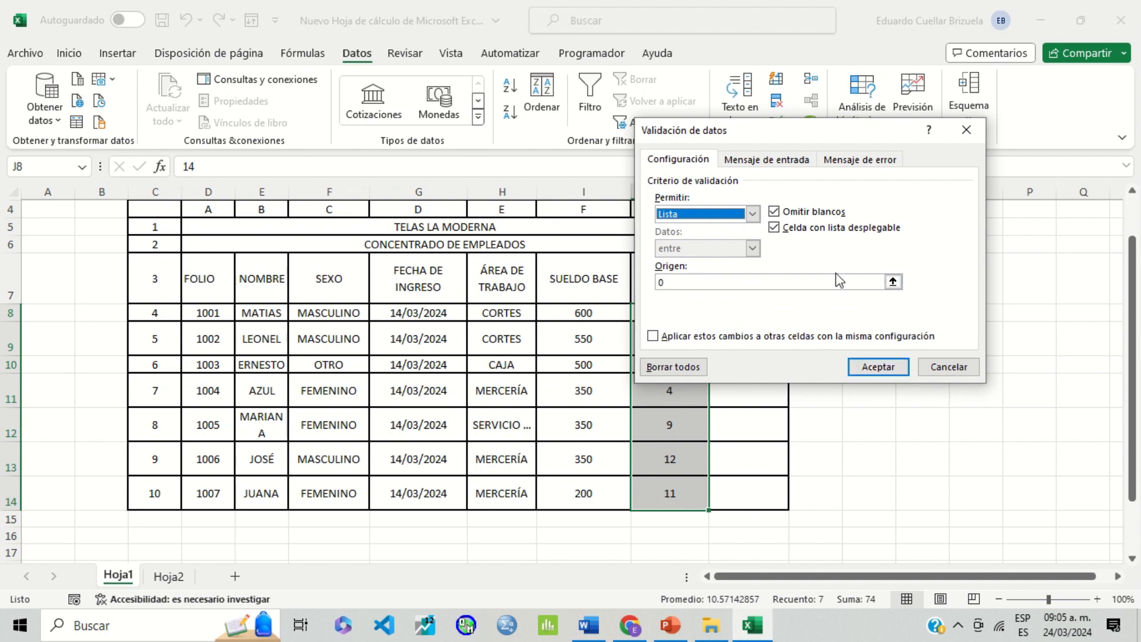
pyautogui.click(815, 281)
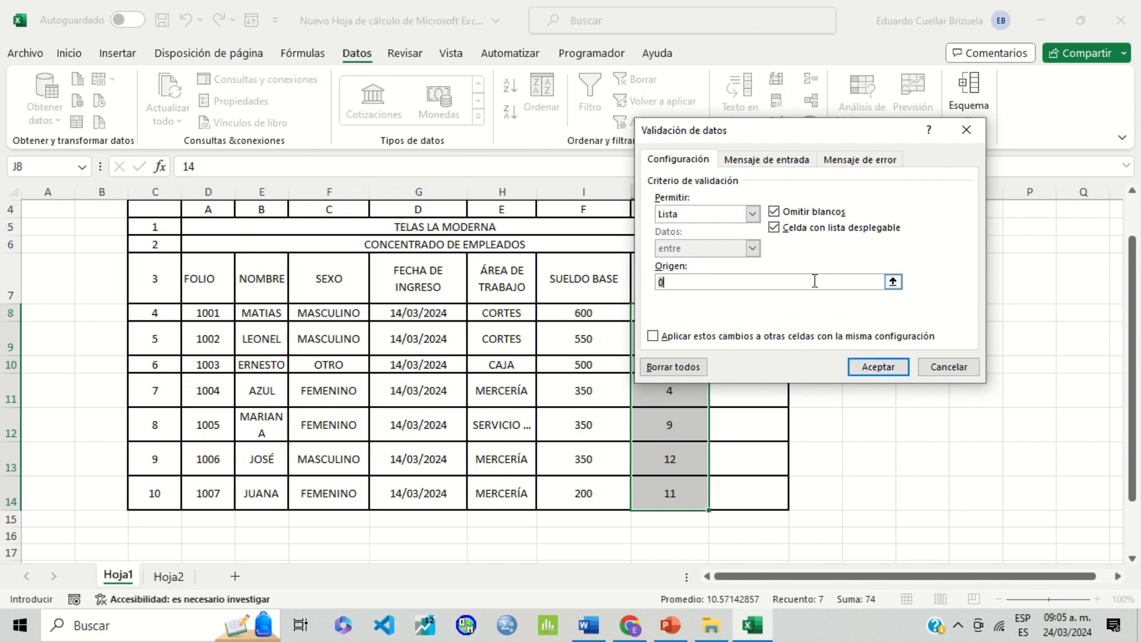
pyautogui.click(893, 281)
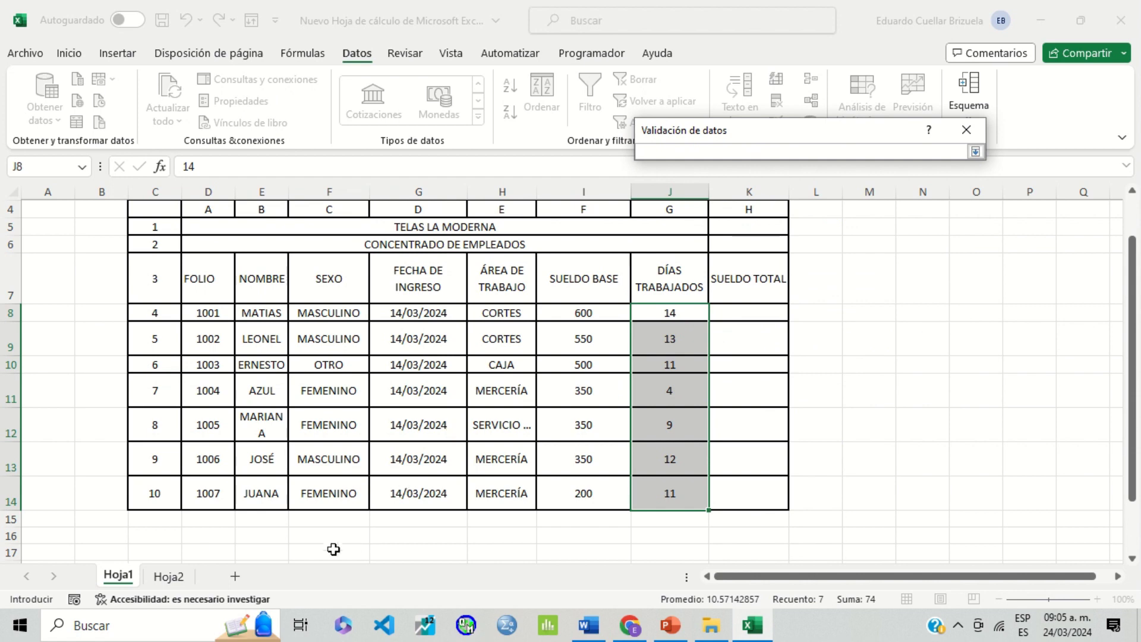
pyautogui.click(156, 576)
pyautogui.moveTo(533, 310); pyautogui.dragTo(533, 545)
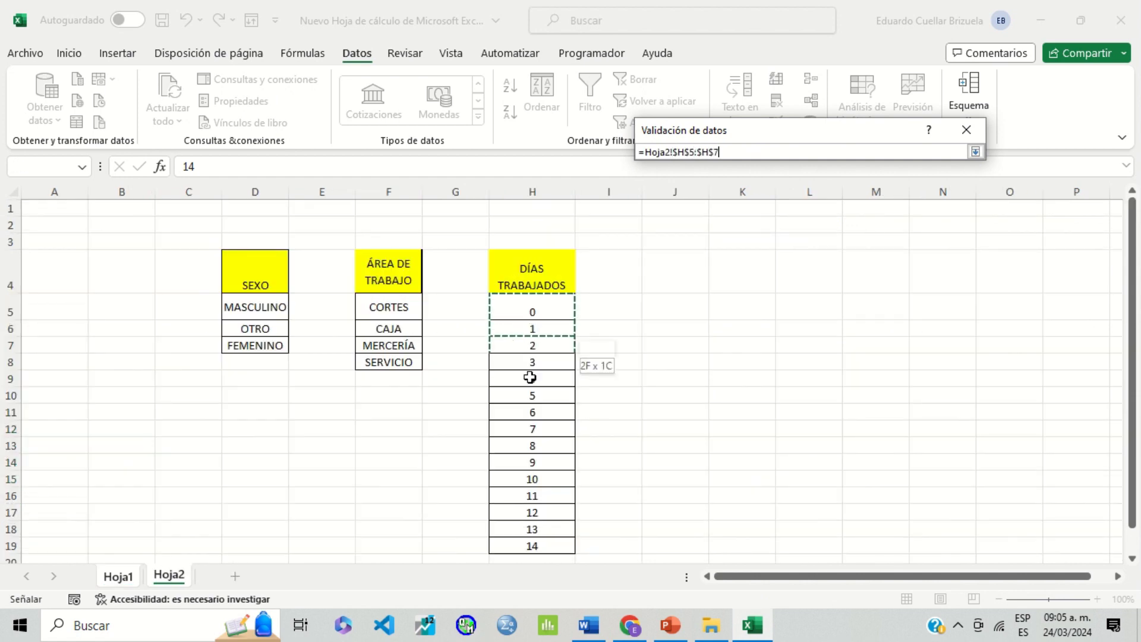
pyautogui.click(975, 151)
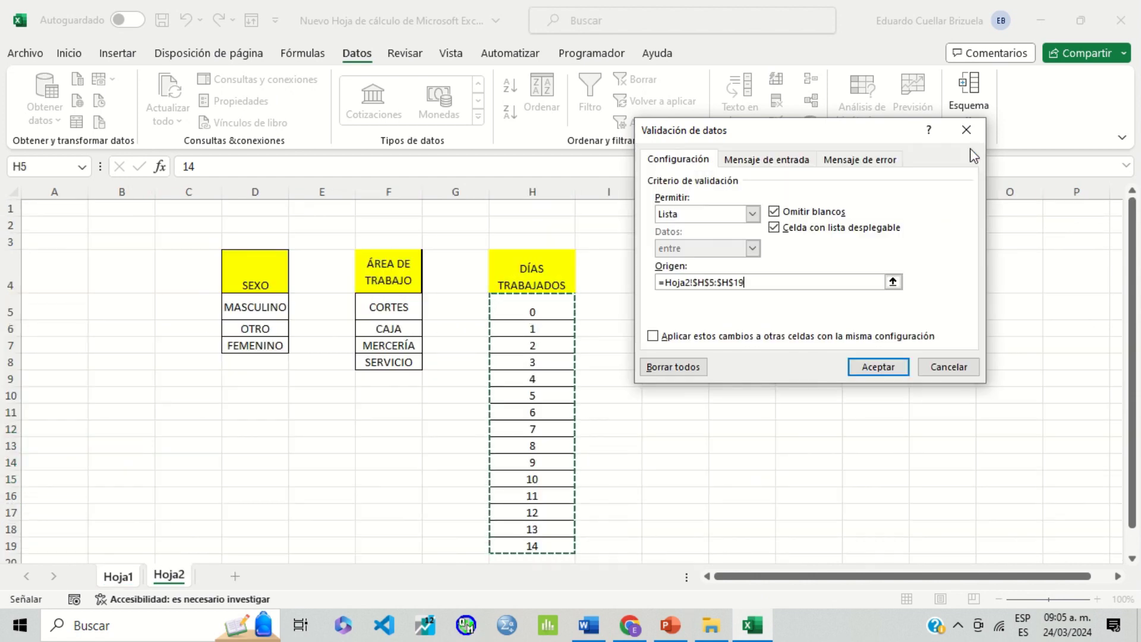
pyautogui.click(742, 161)
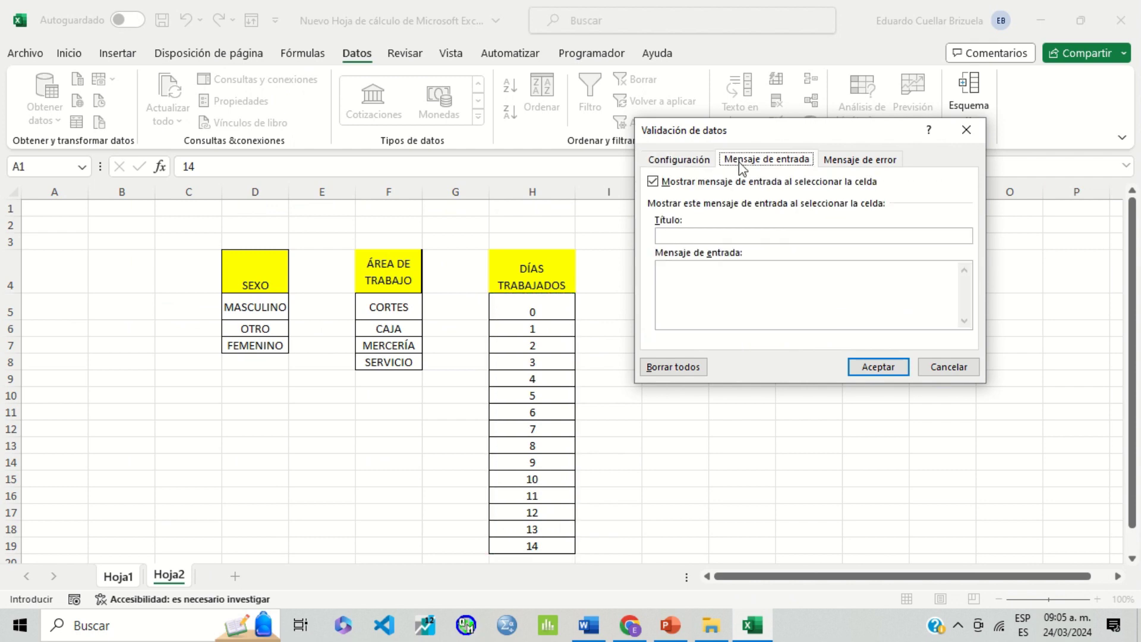
# Step: Add input message 'Dias': 'Colocar número de días trabajados del 0 al 14', then apply it
pyautogui.click(760, 236)
pyautogui.write('Días')
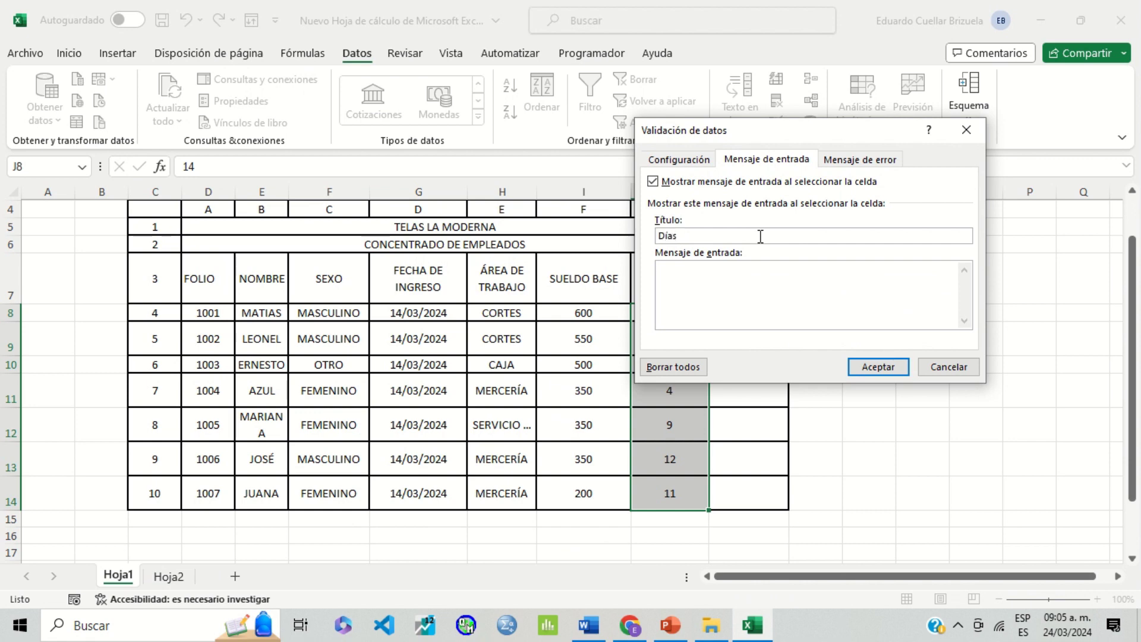
pyautogui.write('N')
pyautogui.press('BackSpace')
pyautogui.press('BackSpace')
pyautogui.press('BackSpace')
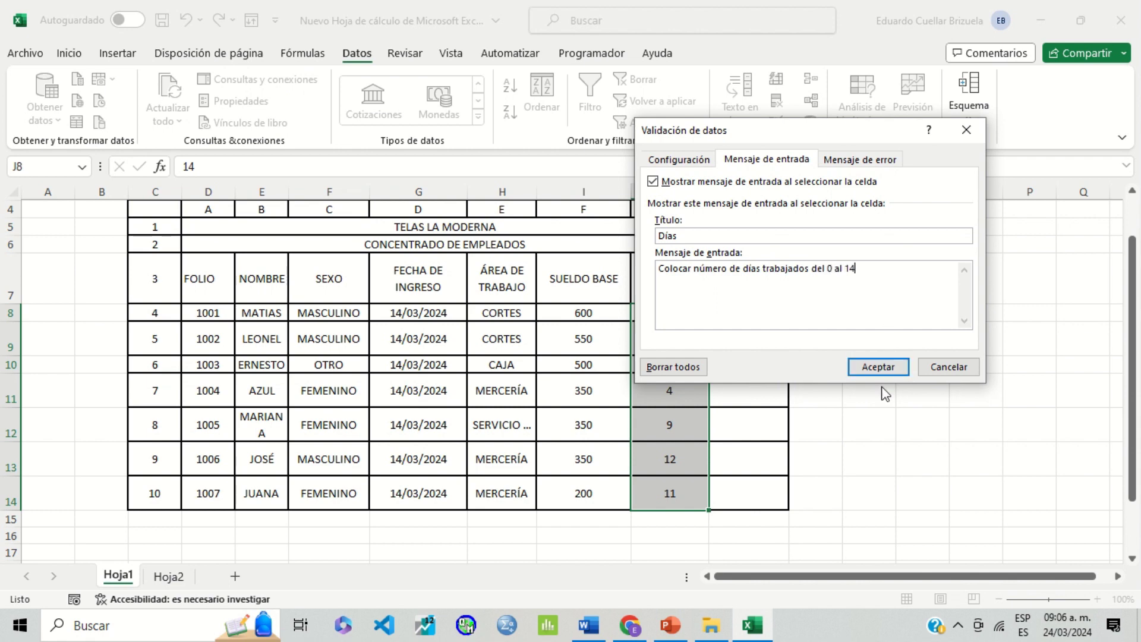
pyautogui.click(882, 368)
pyautogui.click(849, 386)
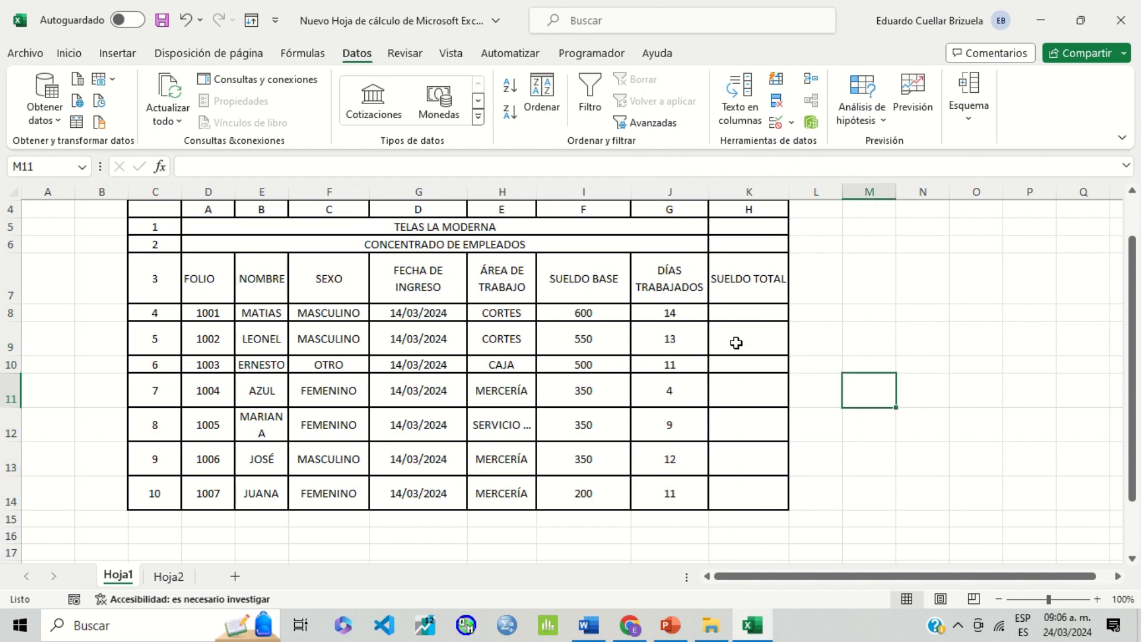
pyautogui.click(695, 313)
pyautogui.click(715, 313)
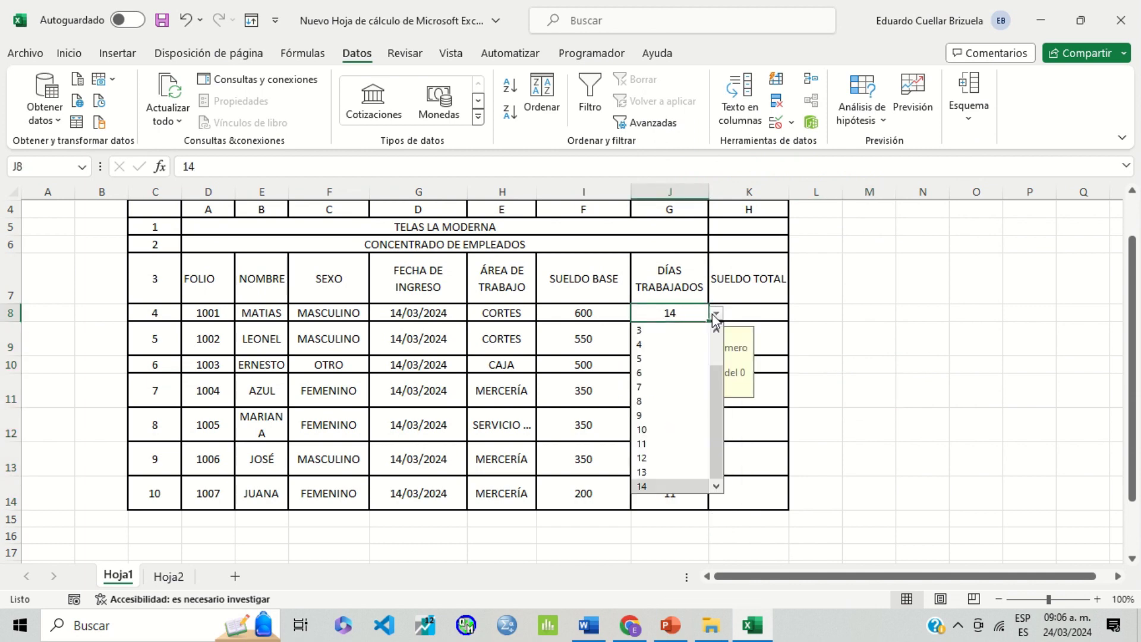
pyautogui.click(895, 338)
pyautogui.click(695, 380)
pyautogui.click(912, 352)
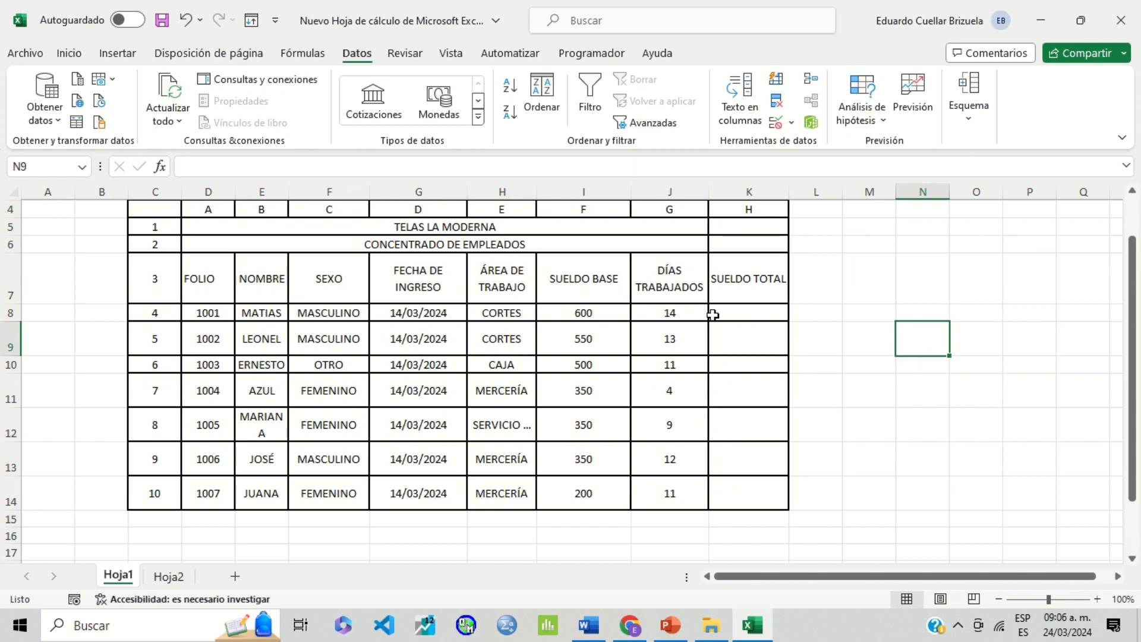
pyautogui.click(683, 294)
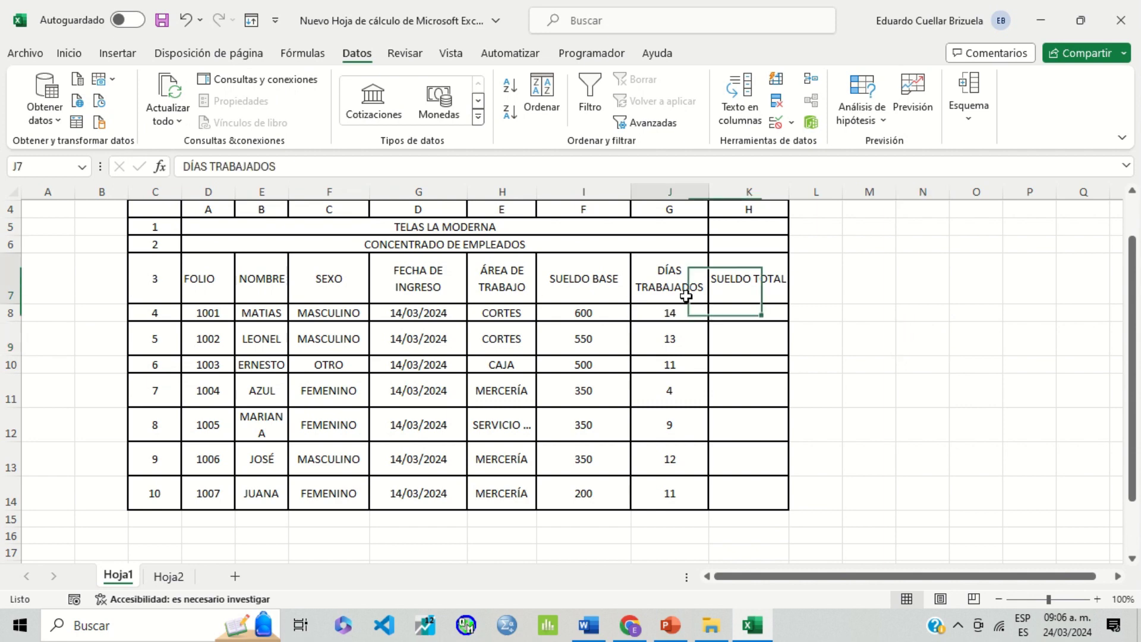
pyautogui.click(264, 281)
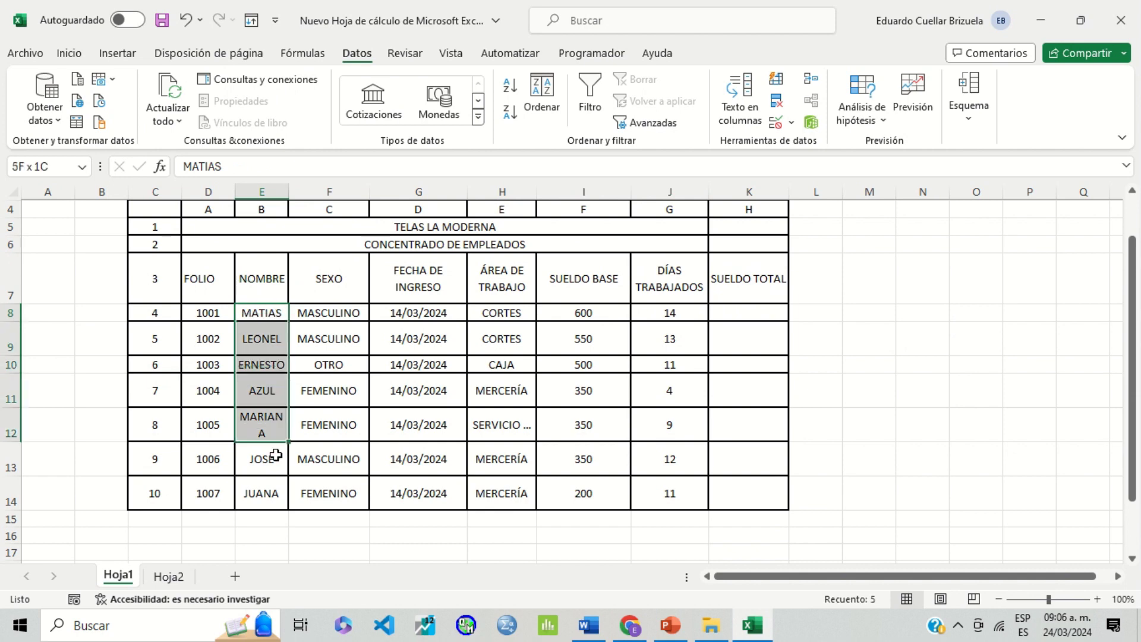
# Step: Give E8:E14 a Longitud del texto validation between 0 and 20 characters
pyautogui.moveTo(276, 307); pyautogui.dragTo(272, 499)
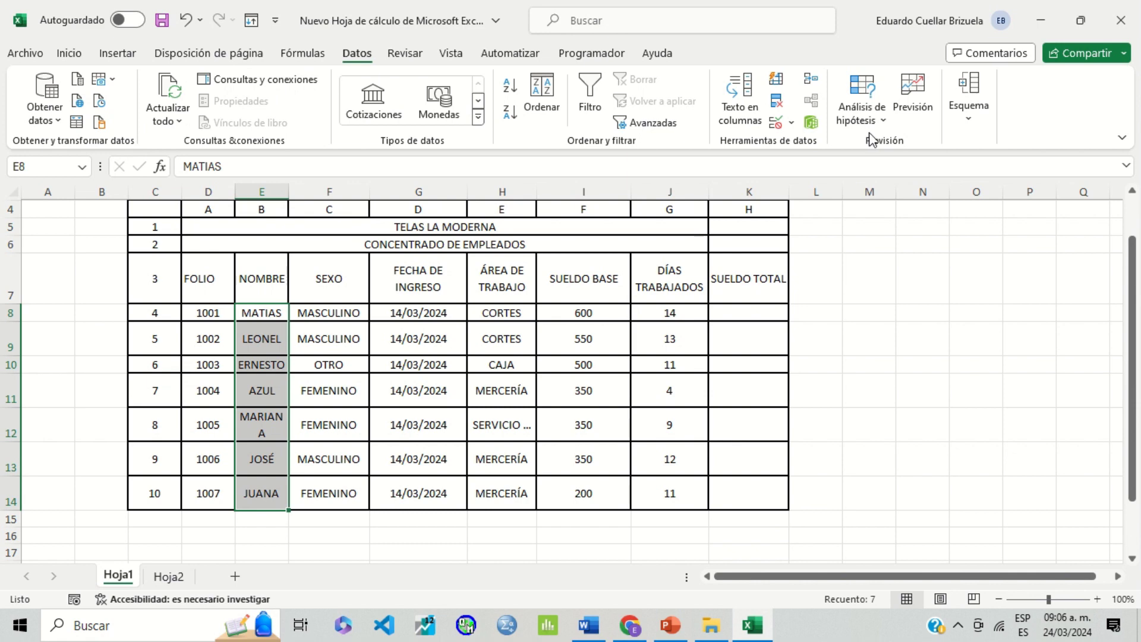
pyautogui.click(889, 124)
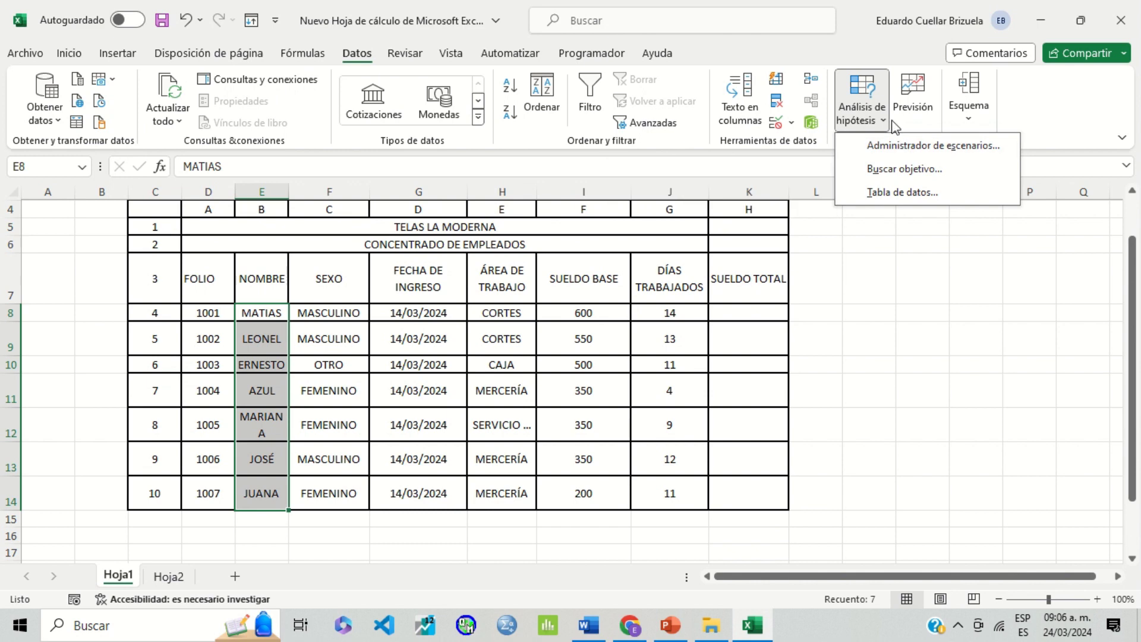
pyautogui.click(792, 123)
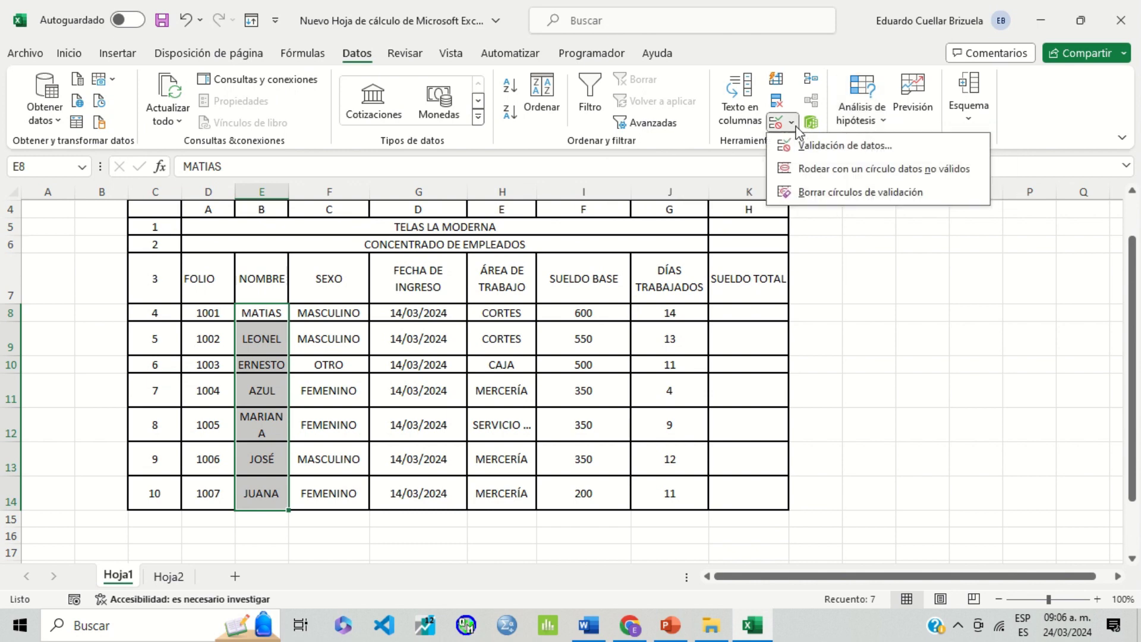
pyautogui.click(810, 147)
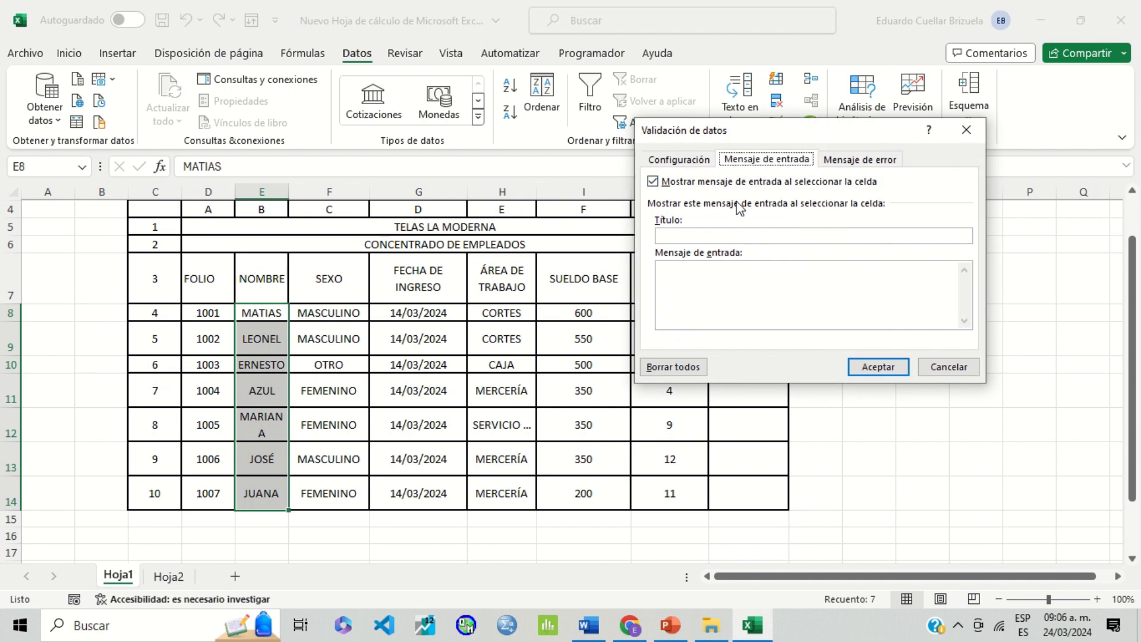
pyautogui.click(689, 160)
pyautogui.click(752, 215)
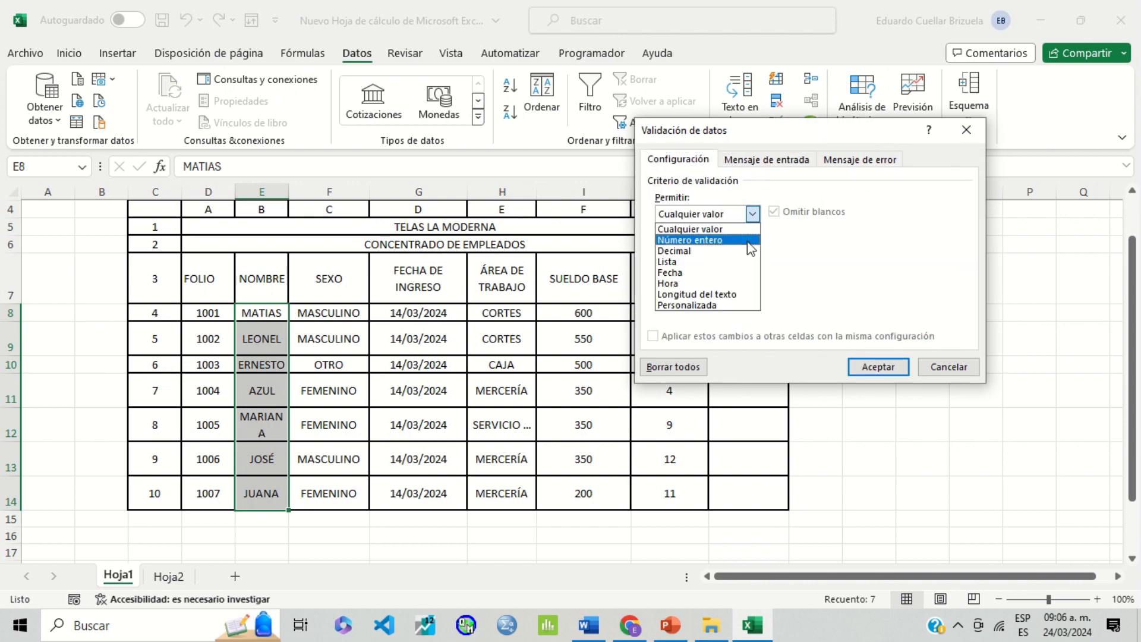
pyautogui.click(728, 292)
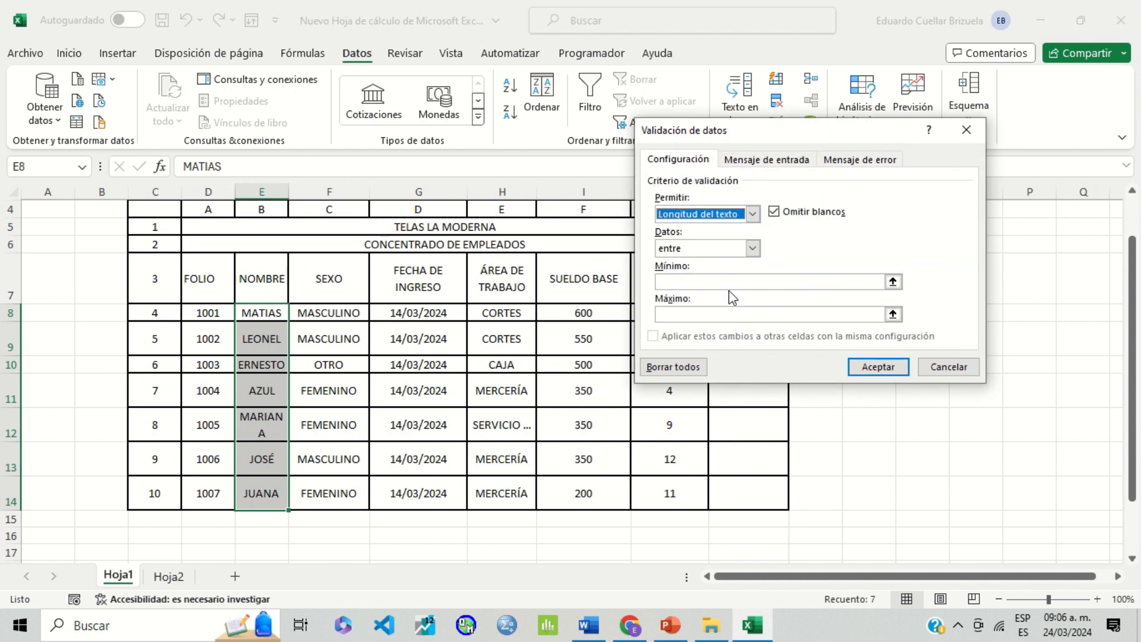
pyautogui.click(726, 283)
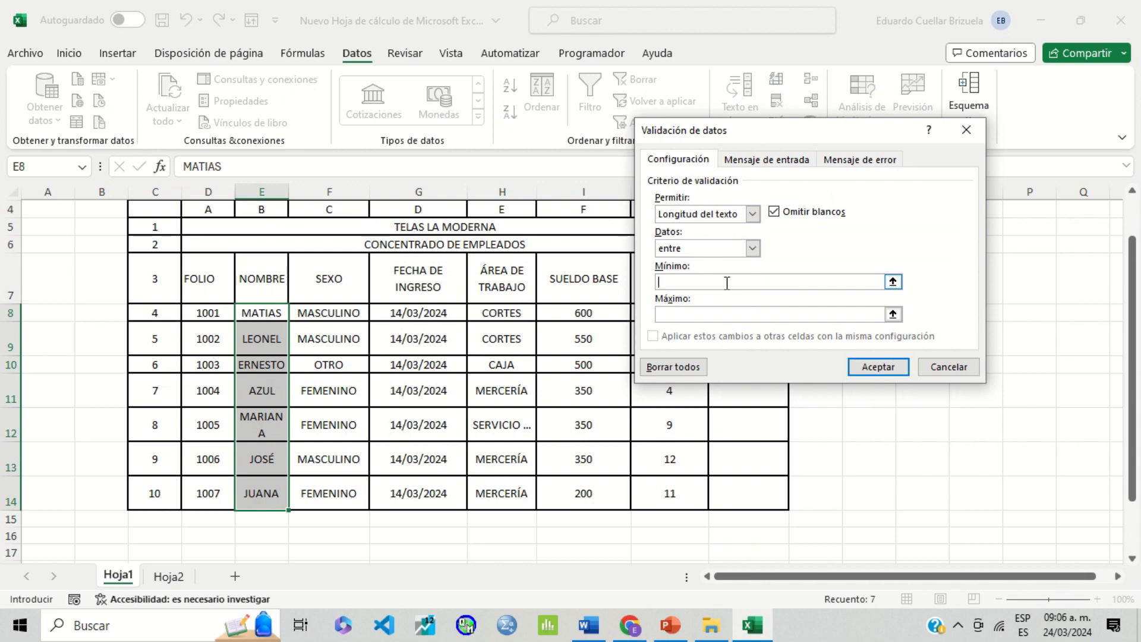
pyautogui.write('0')
pyautogui.write('20')
pyautogui.click(881, 366)
pyautogui.click(278, 315)
# Step: Test the rule with an overlong string of s in E8, then cancel the error, keeping MATIAS
pyautogui.doubleClick(277, 315)
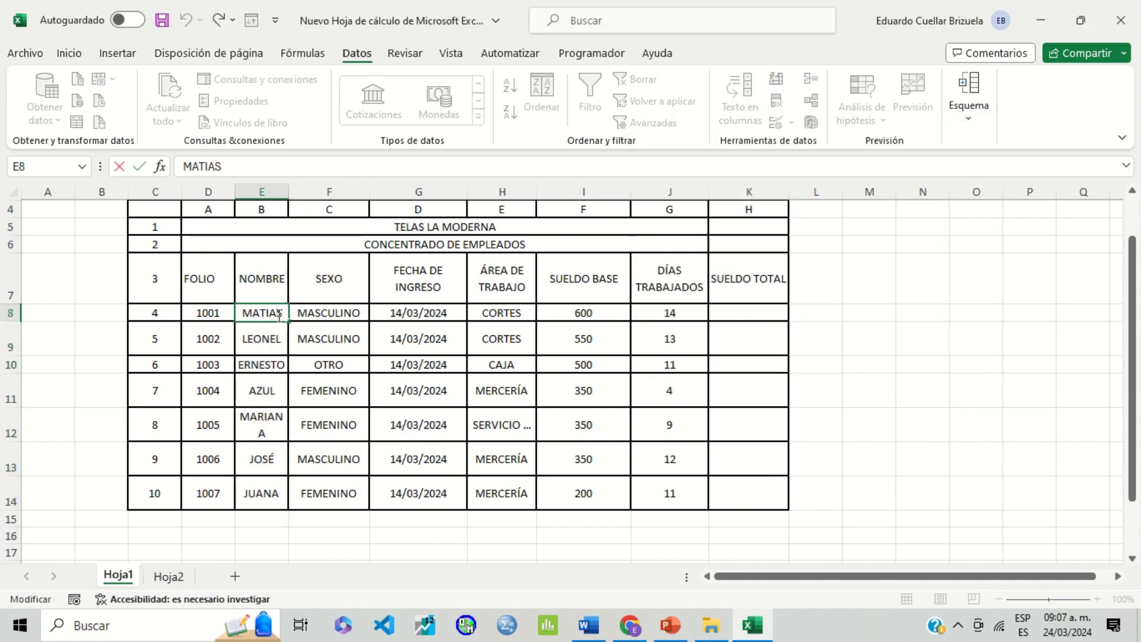
pyautogui.write('ss')
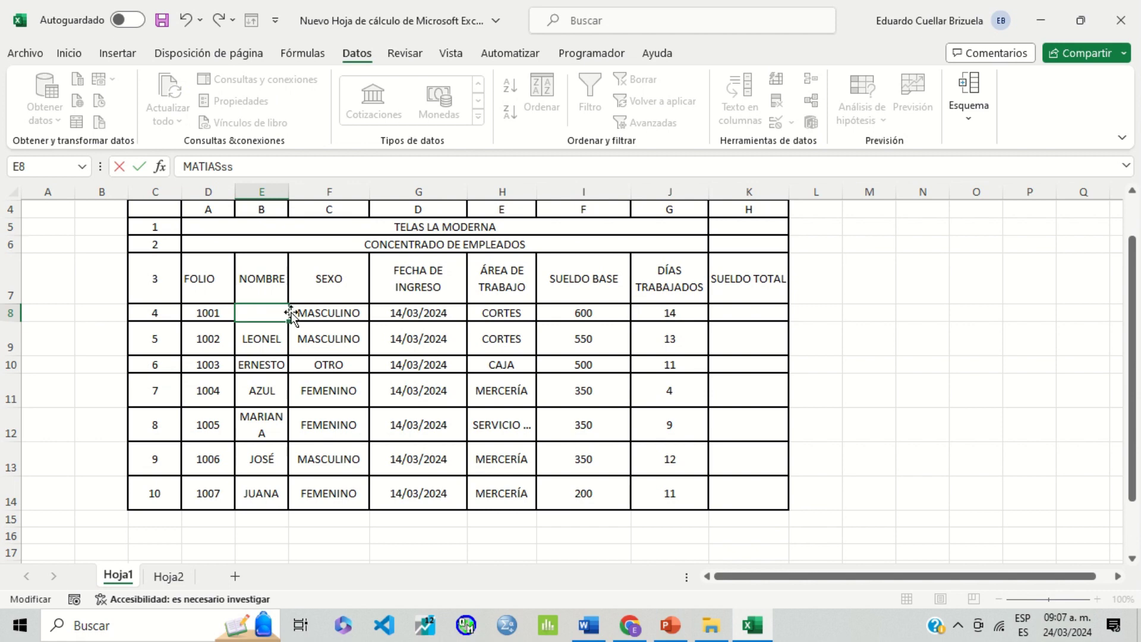
pyautogui.write('ssssssssssssssssssssssssssssssssssssssssssssssssssssssssssssssssssssssss')
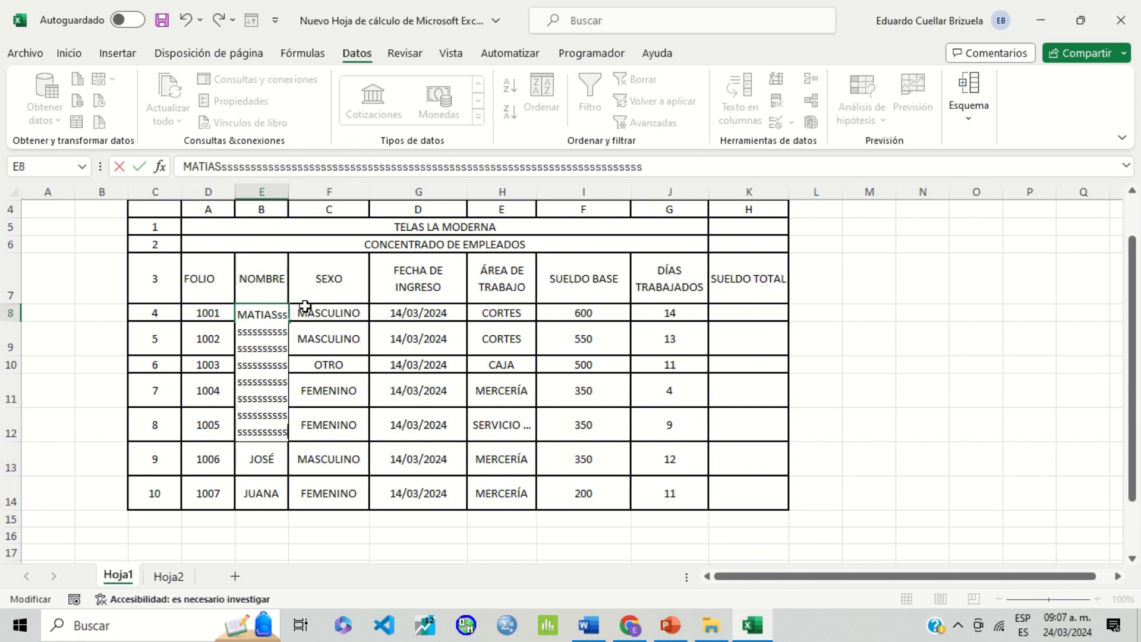
pyautogui.press('Return')
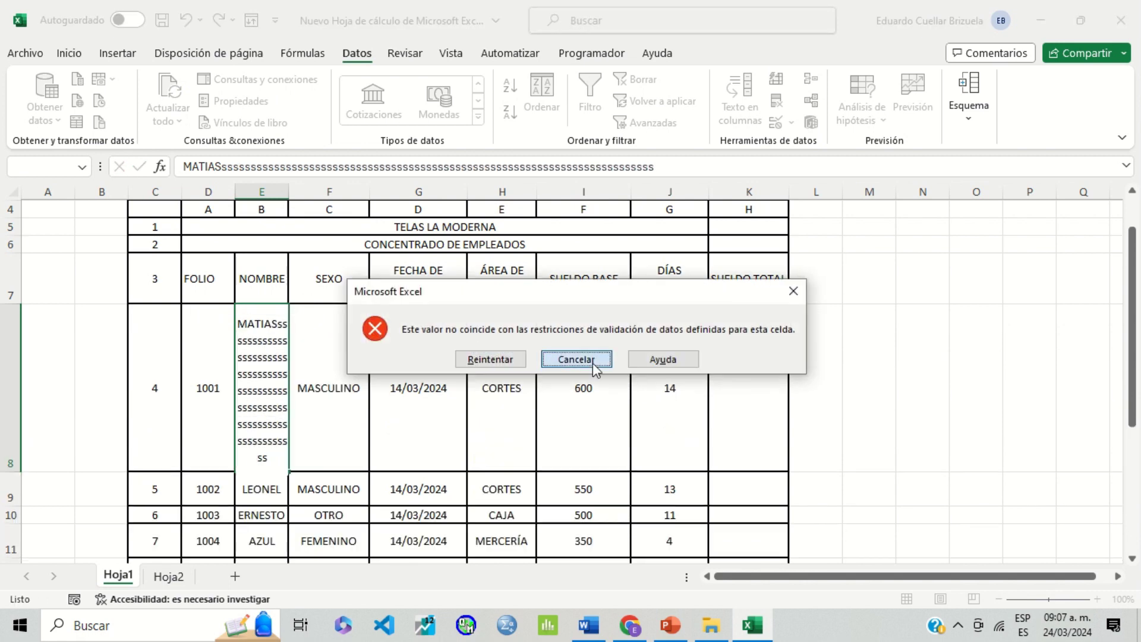
pyautogui.click(587, 360)
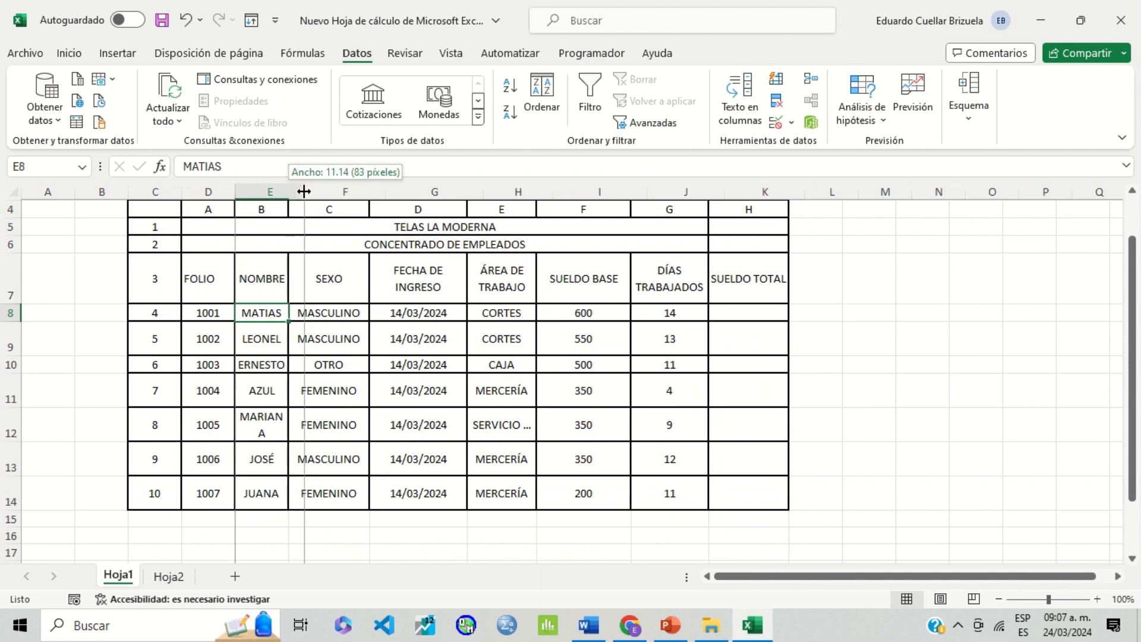
# Step: Widen column E so MARIANA fits, then select the header row FOLIO through SUELDO TOTAL
pyautogui.moveTo(289, 193); pyautogui.dragTo(304, 192)
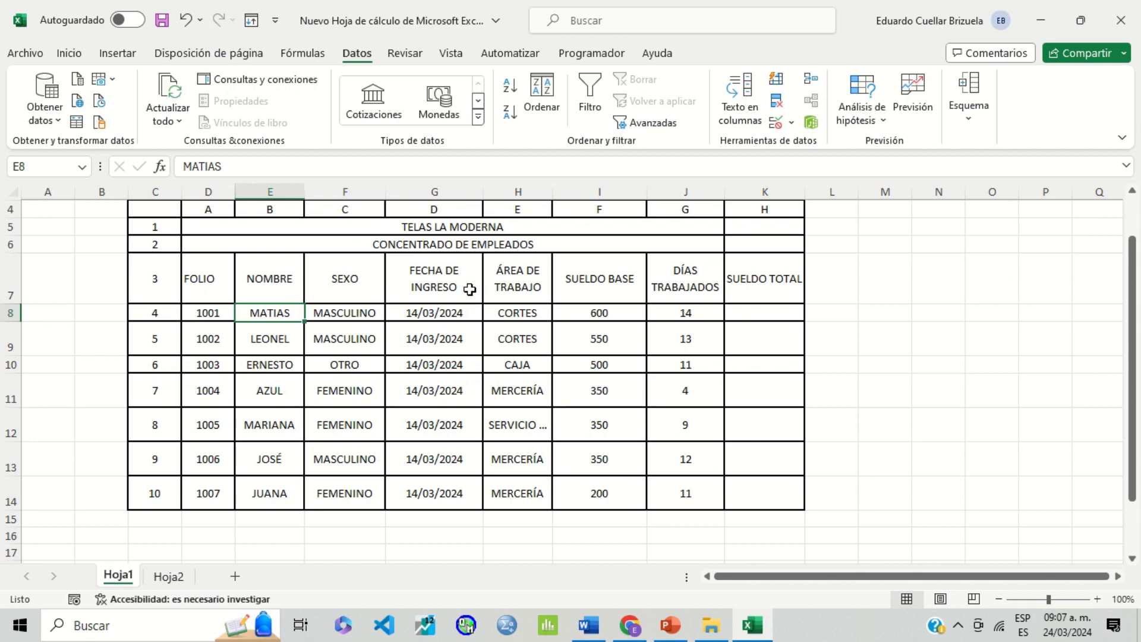
pyautogui.click(432, 312)
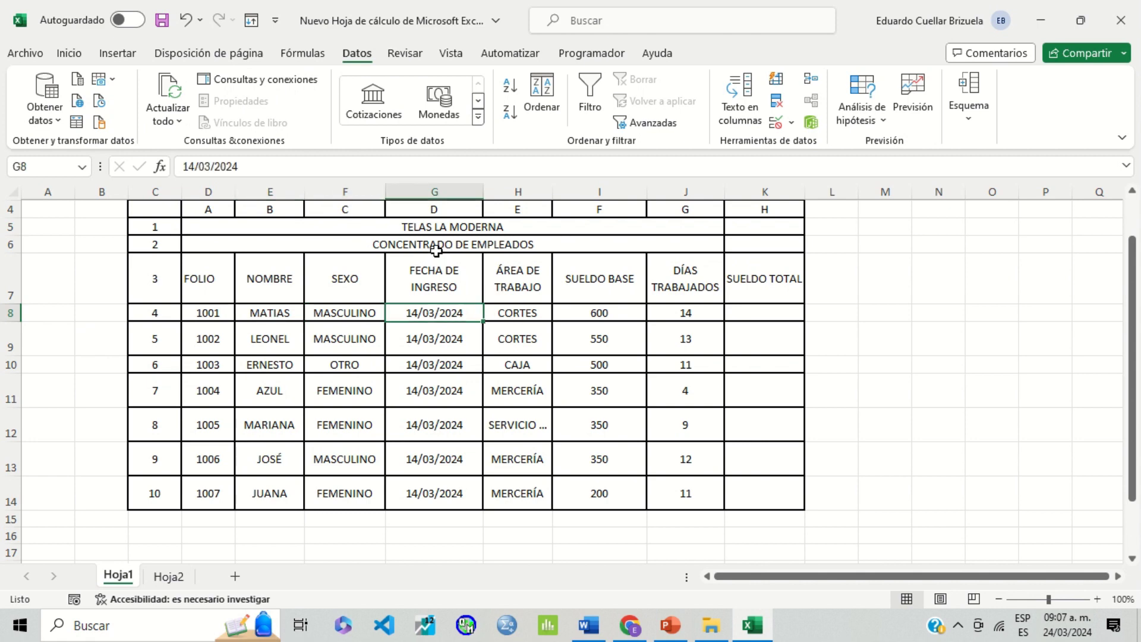
pyautogui.moveTo(161, 276); pyautogui.dragTo(843, 278)
pyautogui.moveTo(190, 265)
pyautogui.mouseDown()
pyautogui.moveTo(158, 265)
pyautogui.moveTo(784, 276)
pyautogui.mouseUp()
pyautogui.click(202, 273)
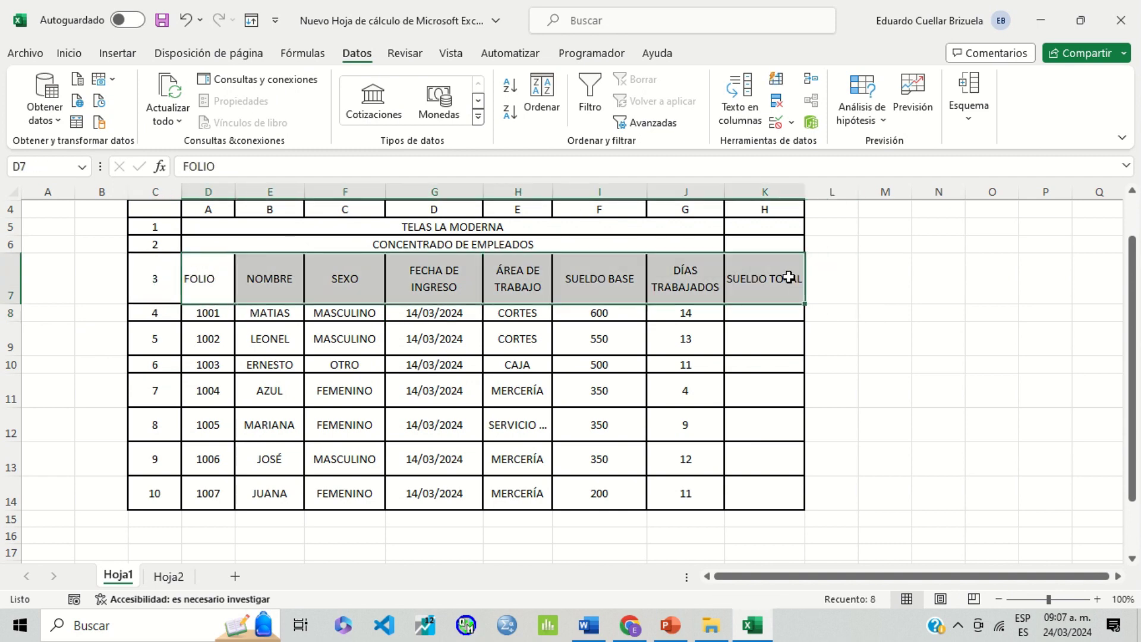
# Step: Turn on filters for the table's header row via Ordenar y filtrar > Filtro
pyautogui.click(69, 55)
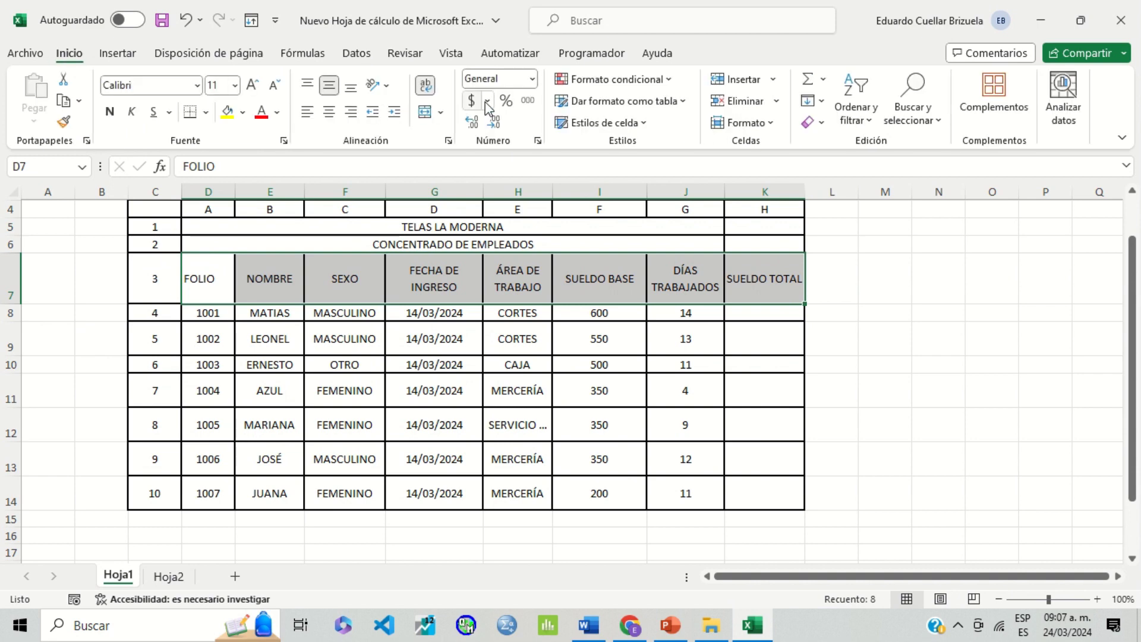
pyautogui.click(875, 115)
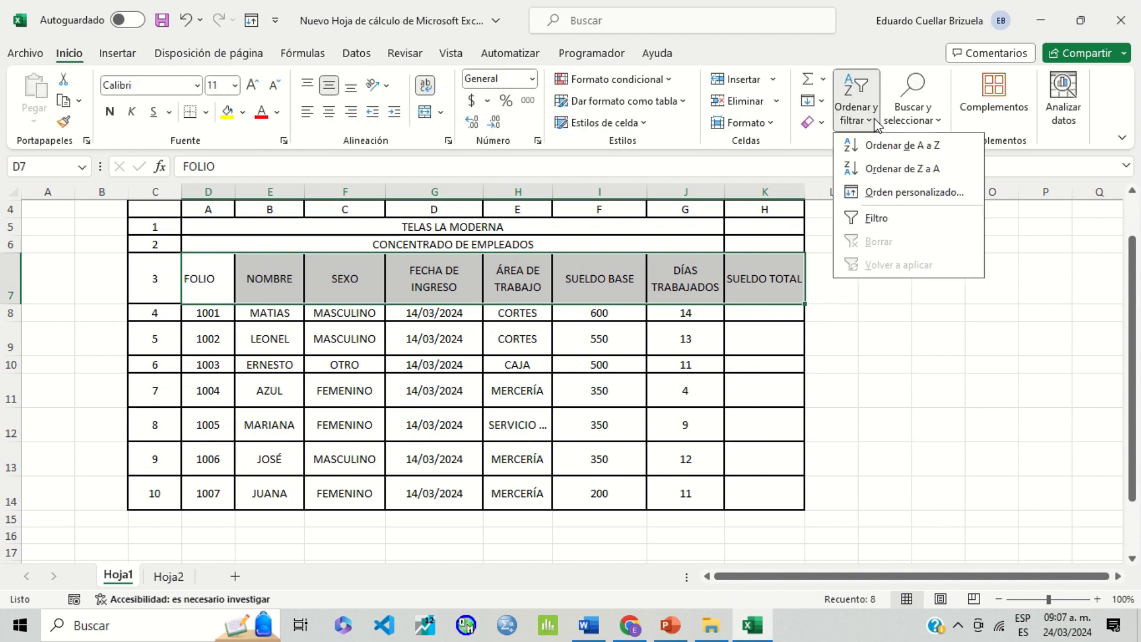
pyautogui.click(882, 215)
pyautogui.click(969, 314)
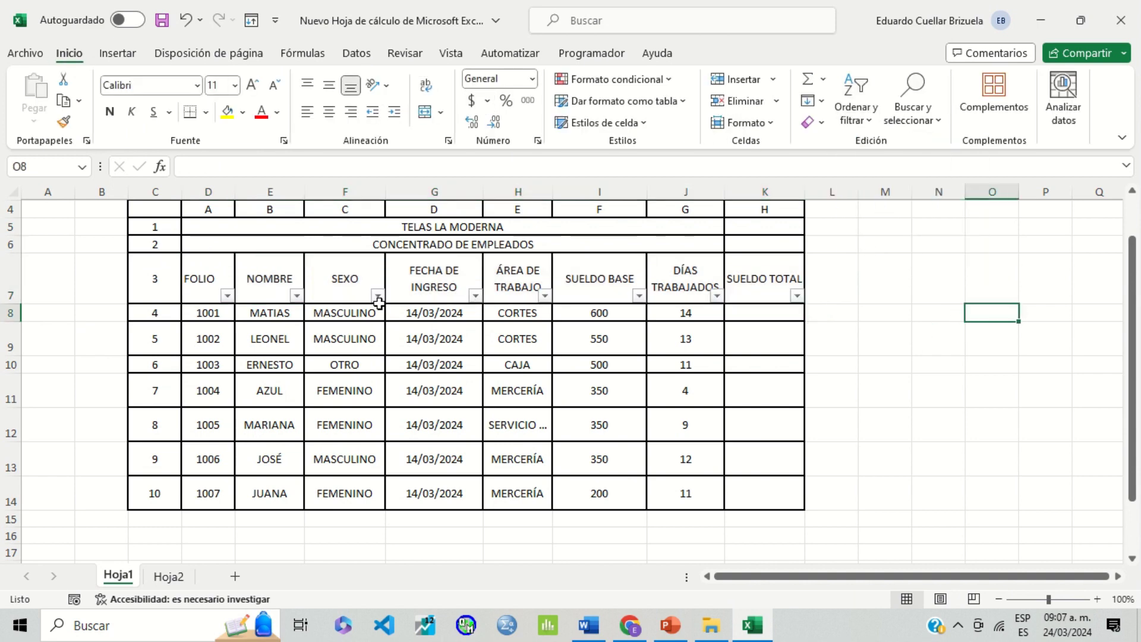
# Step: Filter the SEXO column to show only MASCULINO employees
pyautogui.click(378, 296)
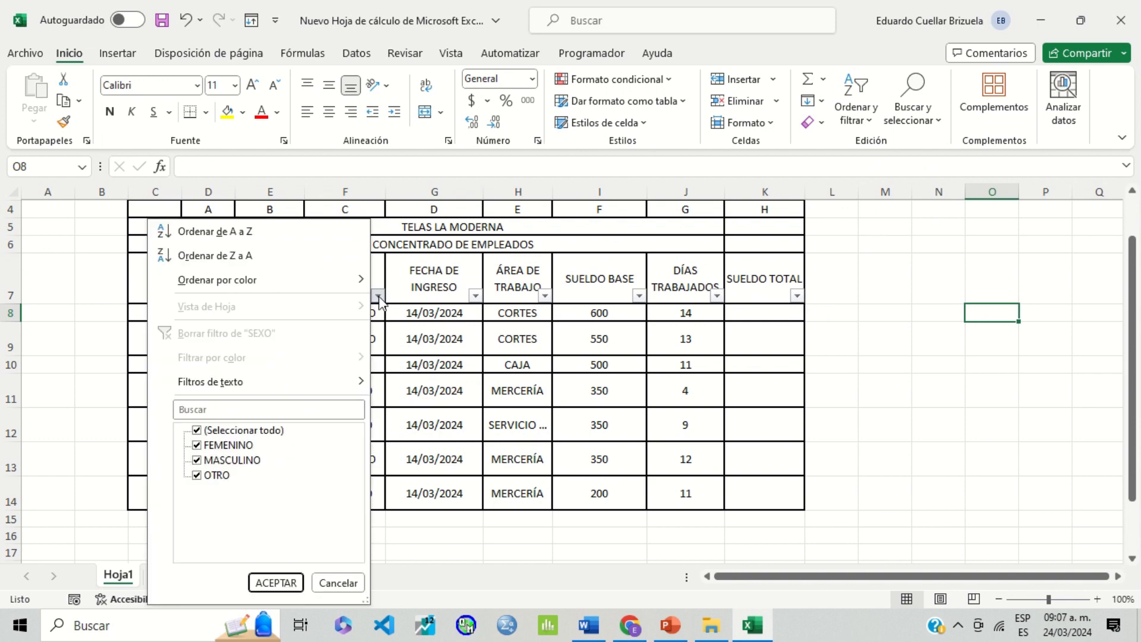
pyautogui.click(197, 476)
pyautogui.click(196, 460)
pyautogui.click(197, 445)
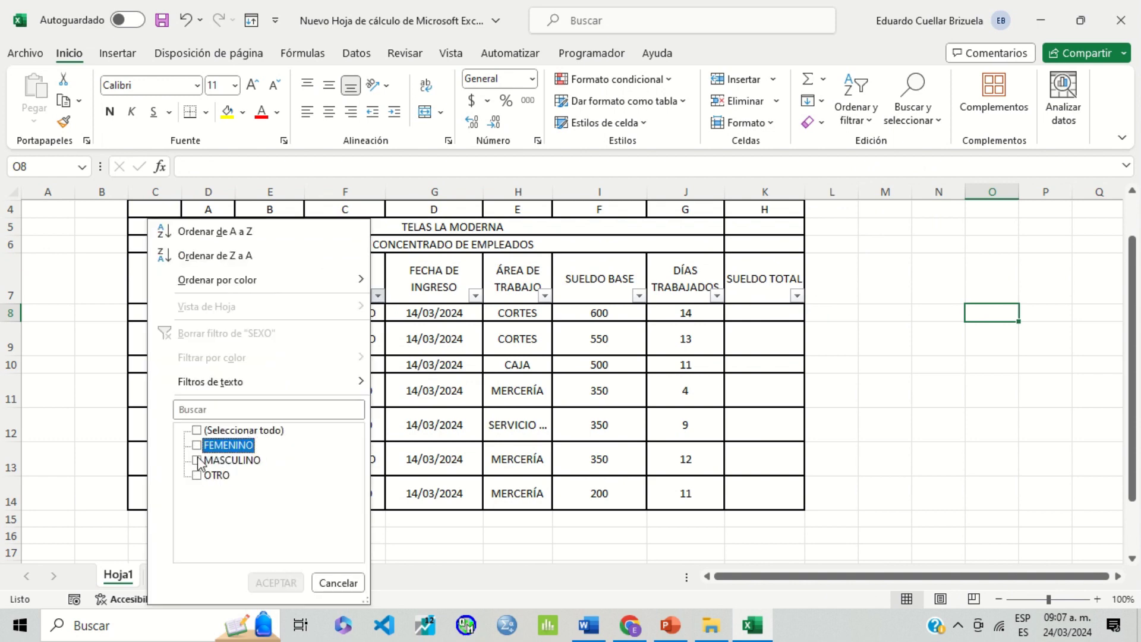
pyautogui.click(198, 460)
pyautogui.click(275, 583)
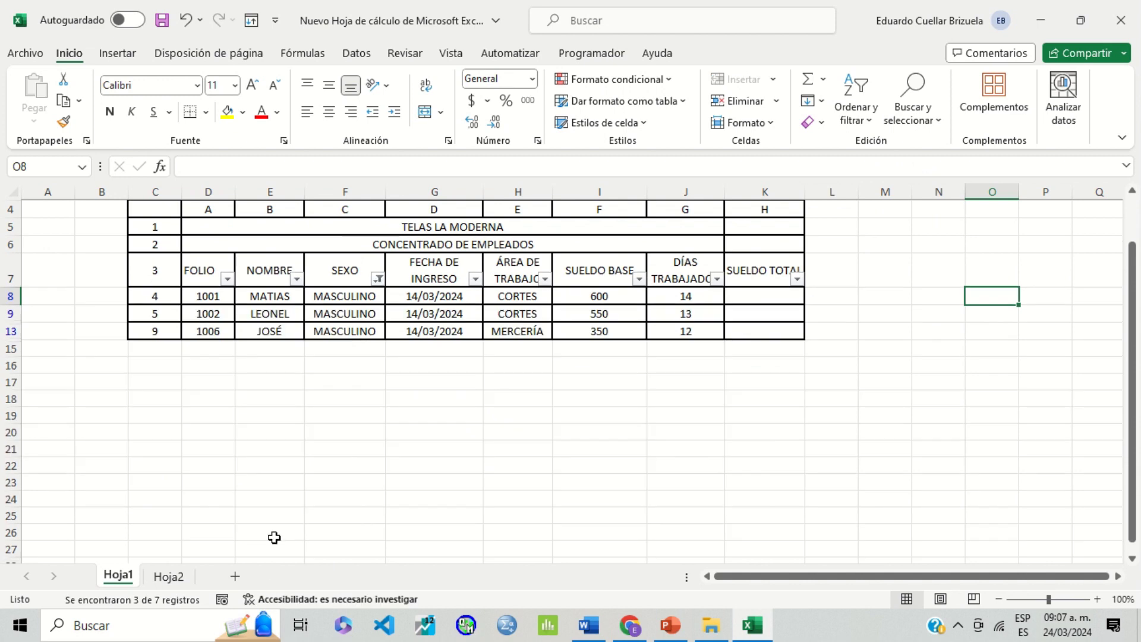
# Step: Switch the SEXO filter to show only FEMENINO employees
pyautogui.click(378, 278)
pyautogui.click(198, 445)
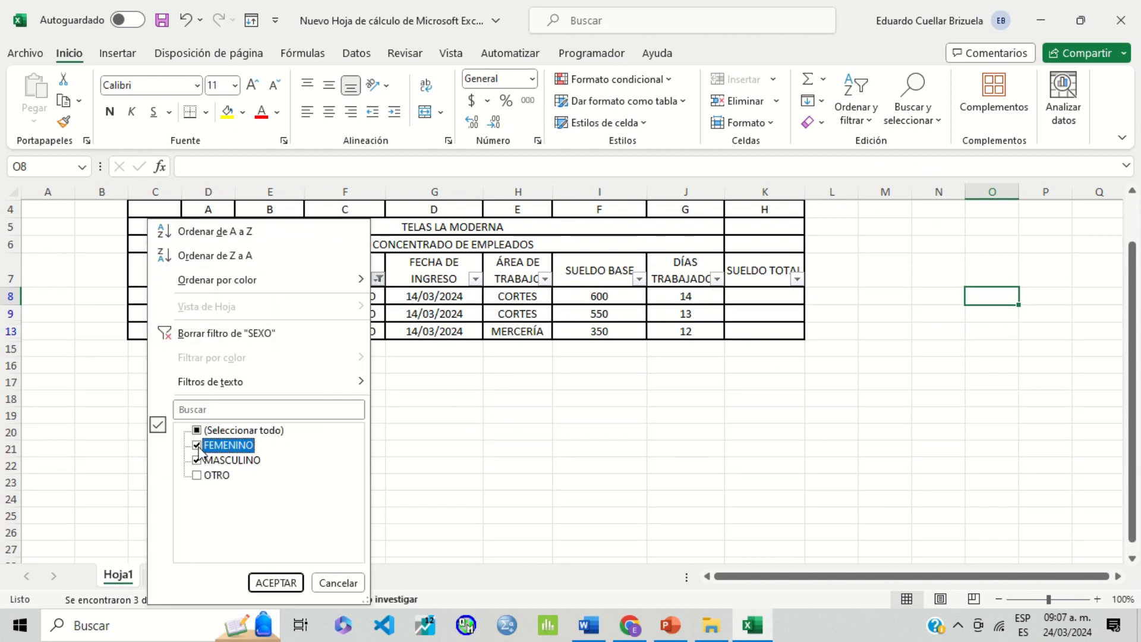
pyautogui.click(198, 461)
pyautogui.click(263, 587)
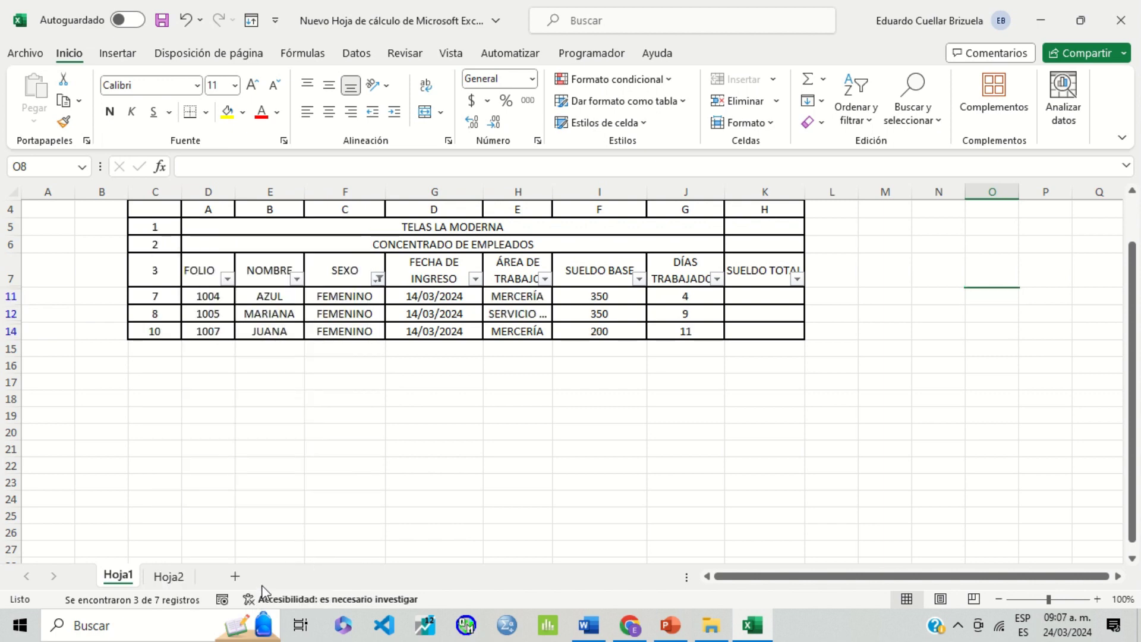
# Step: Re-select all SEXO values so every employee shows again
pyautogui.click(379, 279)
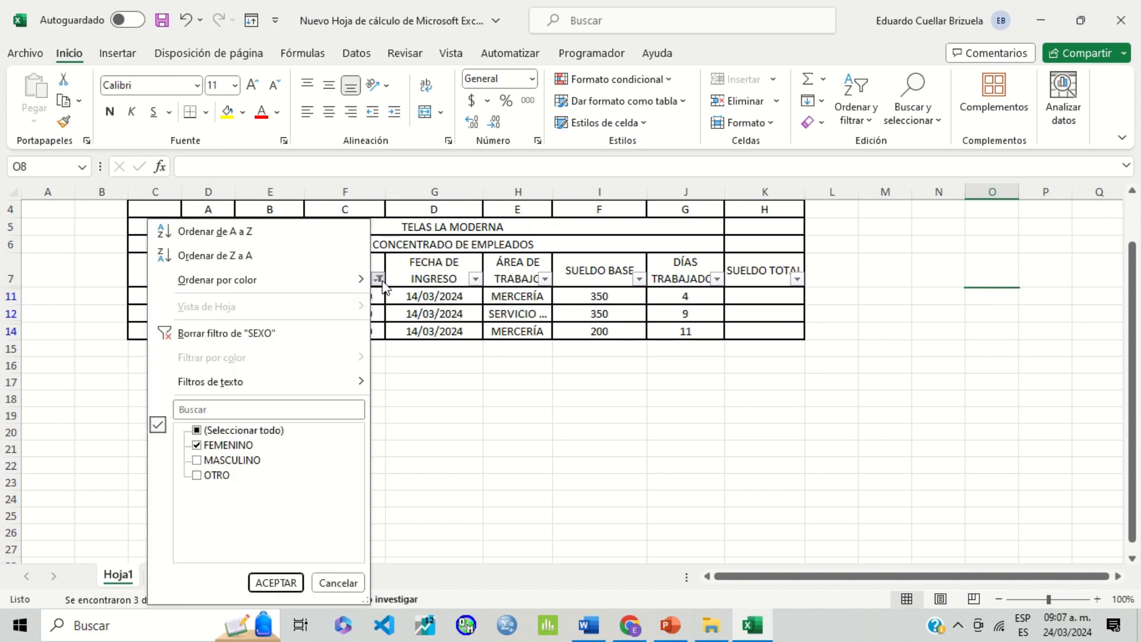
pyautogui.click(196, 430)
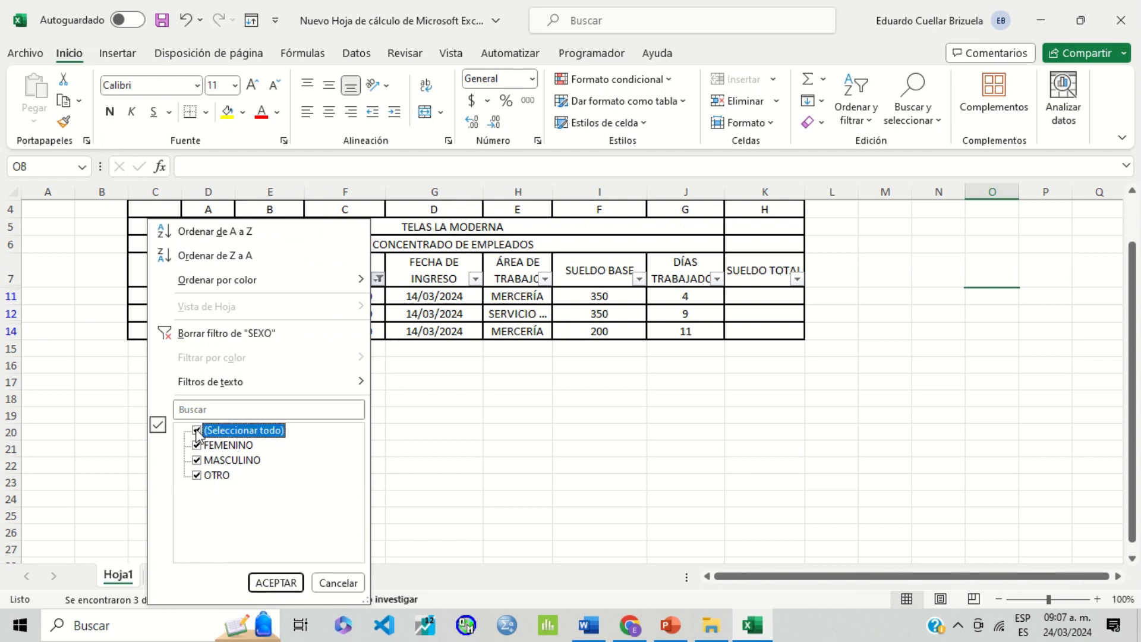
pyautogui.click(274, 584)
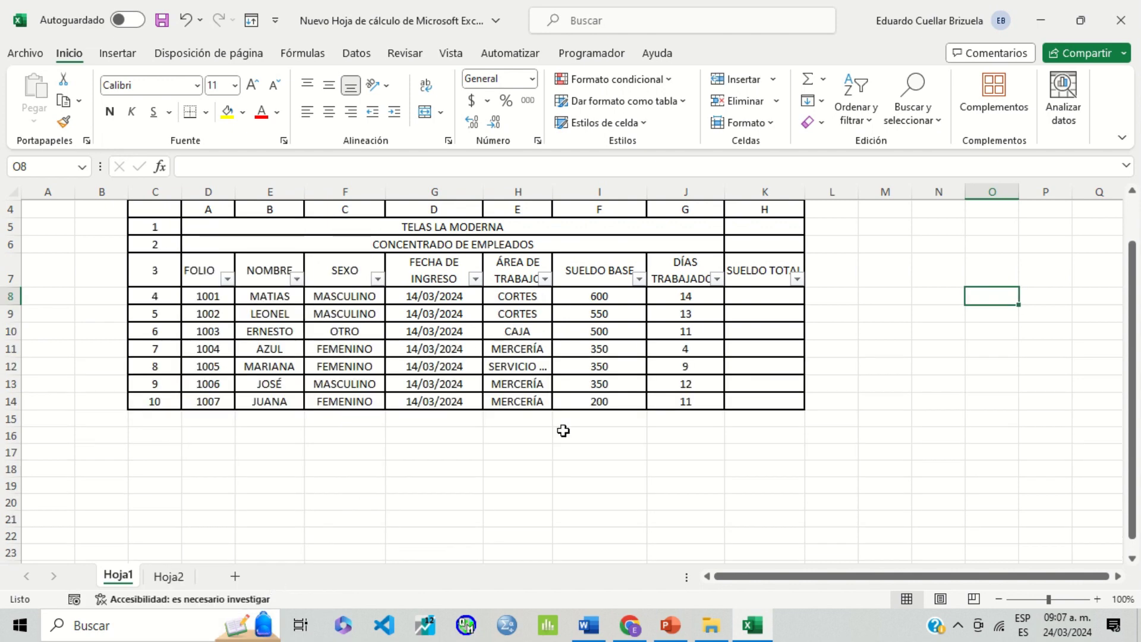
pyautogui.click(694, 402)
# Step: Enter =I8*J8 in K8 and fill it down to K14, giving totals 8400 to 2200
pyautogui.doubleClick(776, 294)
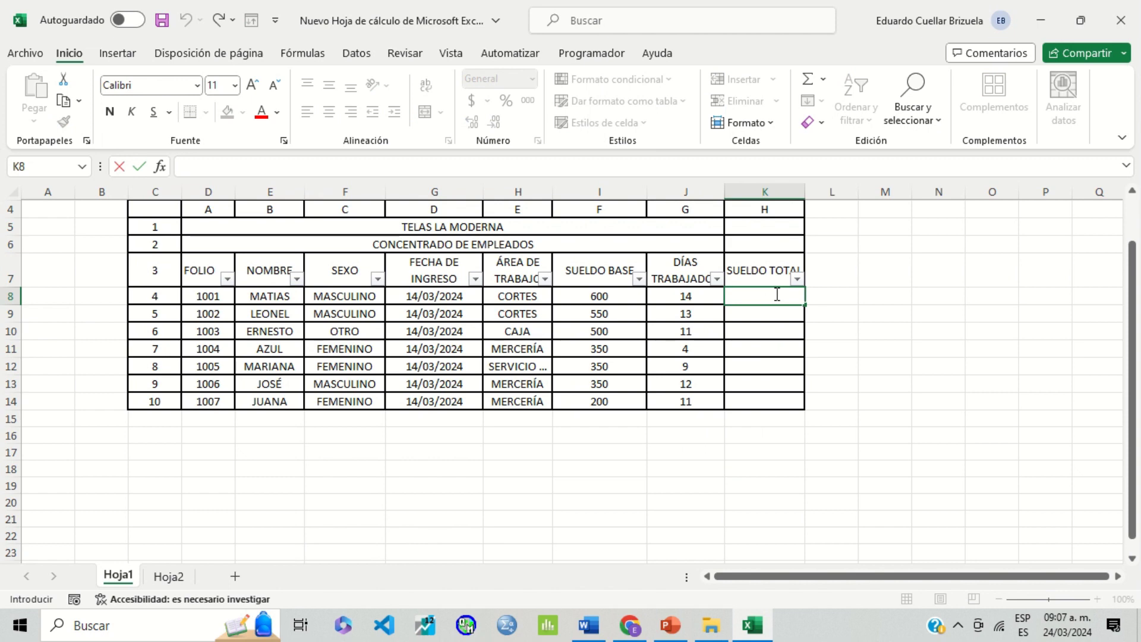
pyautogui.write('=')
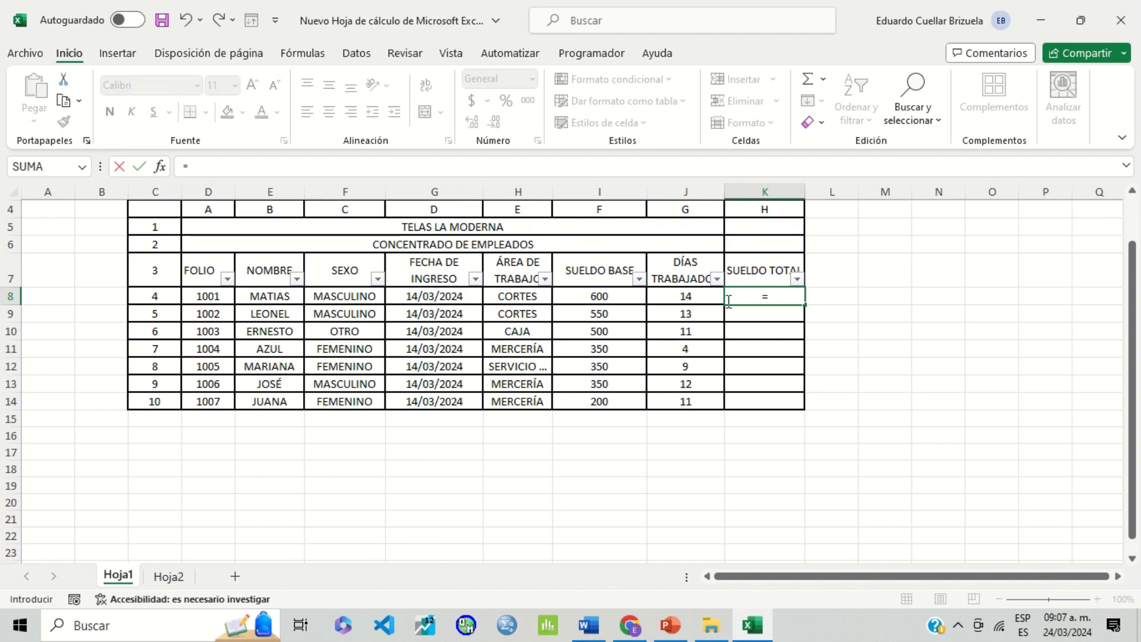
pyautogui.click(611, 299)
pyautogui.write('*')
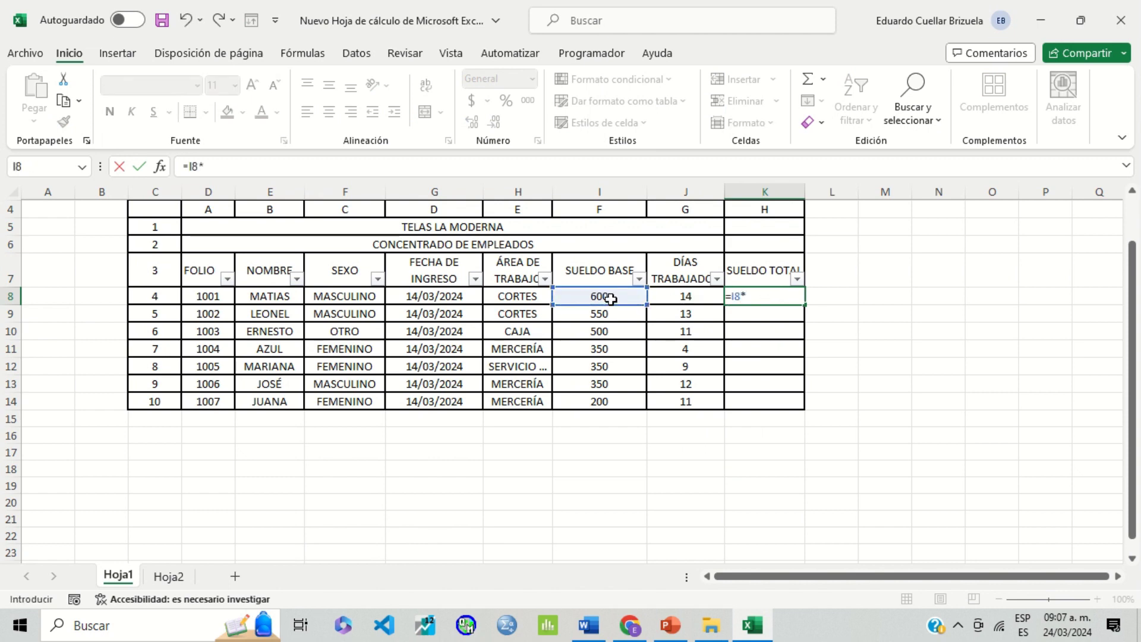
pyautogui.click(685, 298)
pyautogui.press('Return')
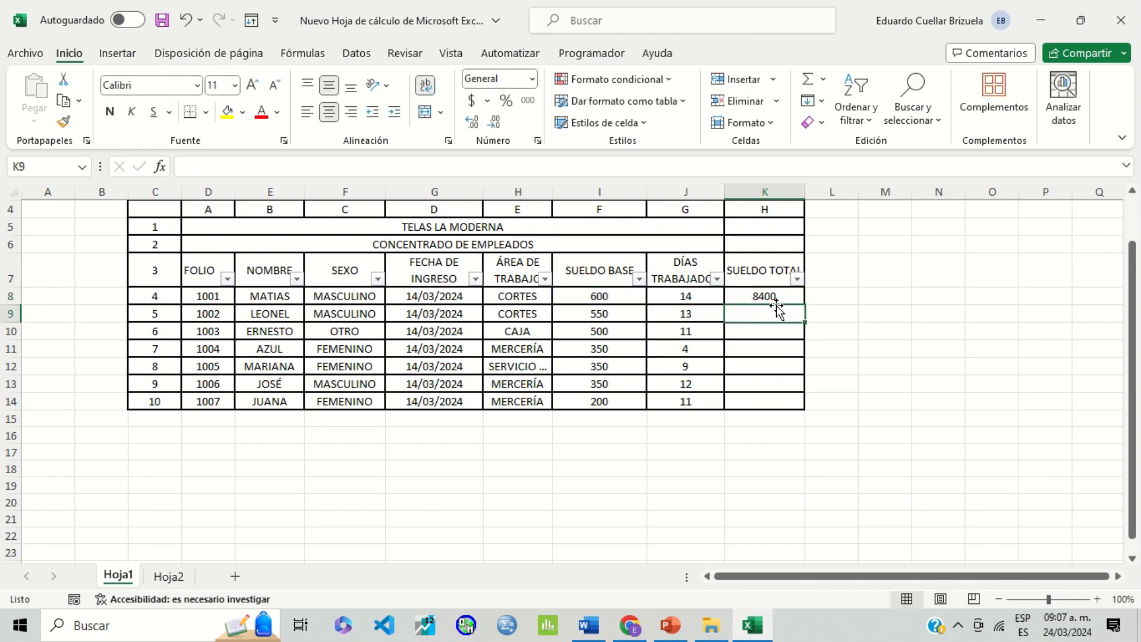
pyautogui.click(788, 297)
pyautogui.moveTo(803, 304); pyautogui.dragTo(800, 405)
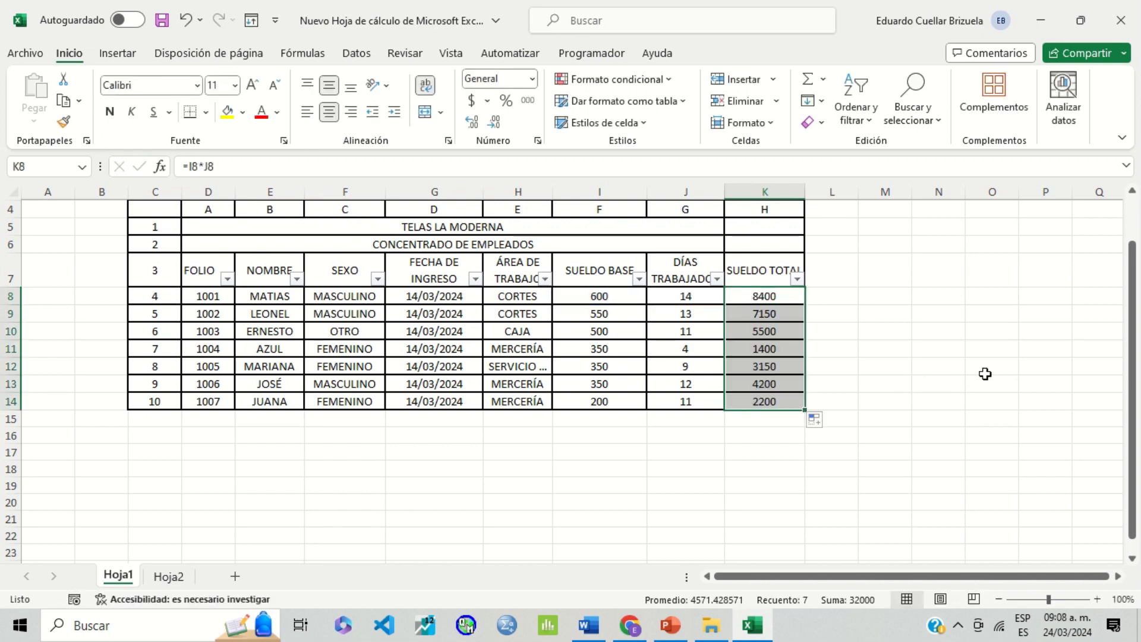
pyautogui.scroll(1, 984, 375)
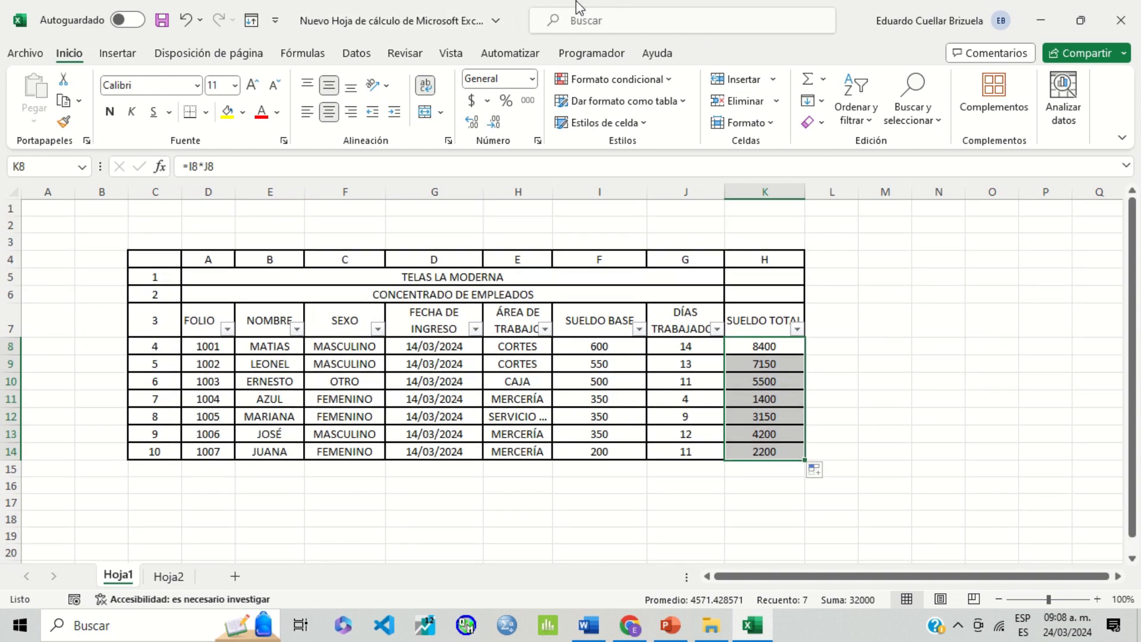
# Step: Save the workbook to Este PC, then select the SUELDO TOTAL header cell
pyautogui.click(162, 20)
pyautogui.click(1027, 401)
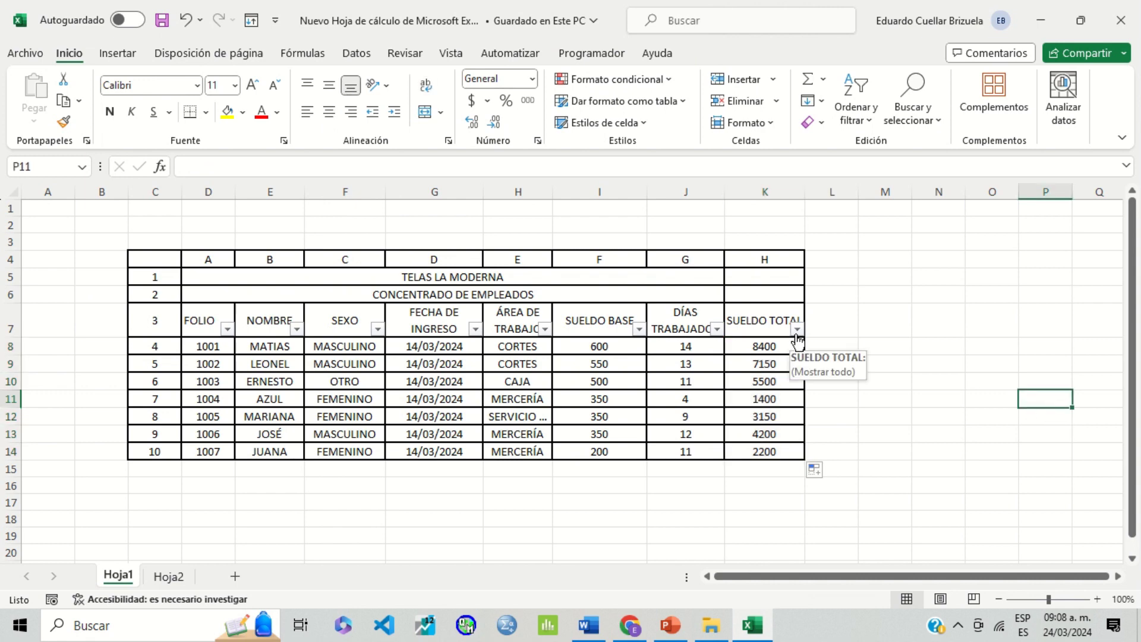
pyautogui.click(746, 327)
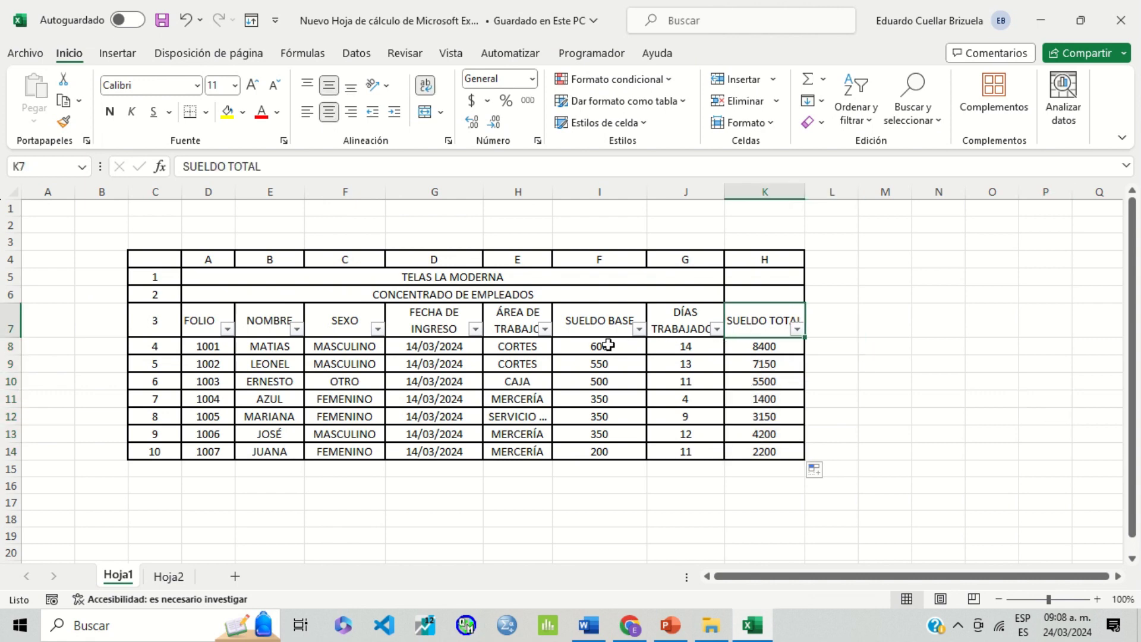